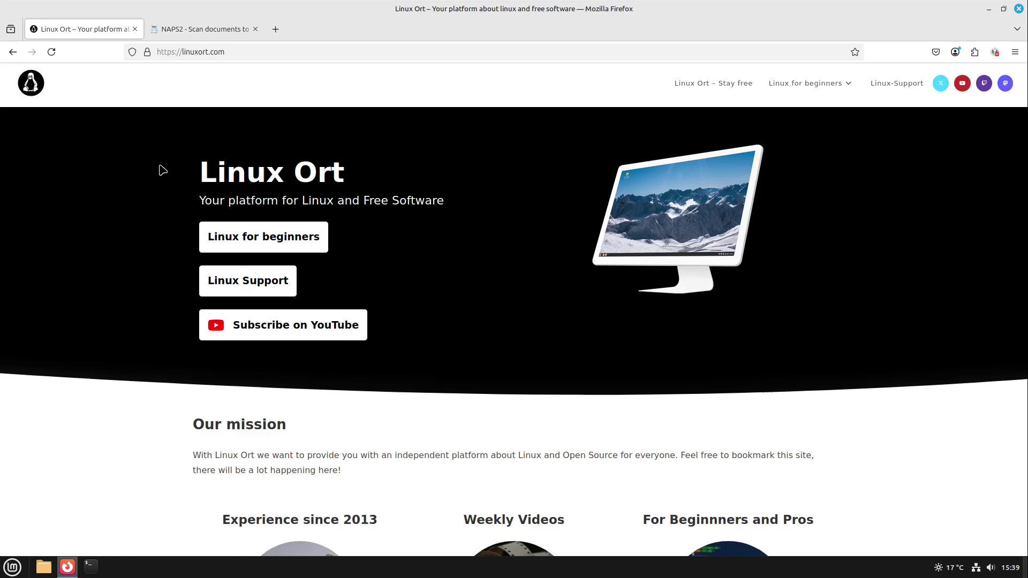
On the naps2.com tab, start downloading the NAPS2 8.1.4 Linux .deb after a brief 'doc' menu search.
{"action": "left_click", "coordinate": [214, 34]}
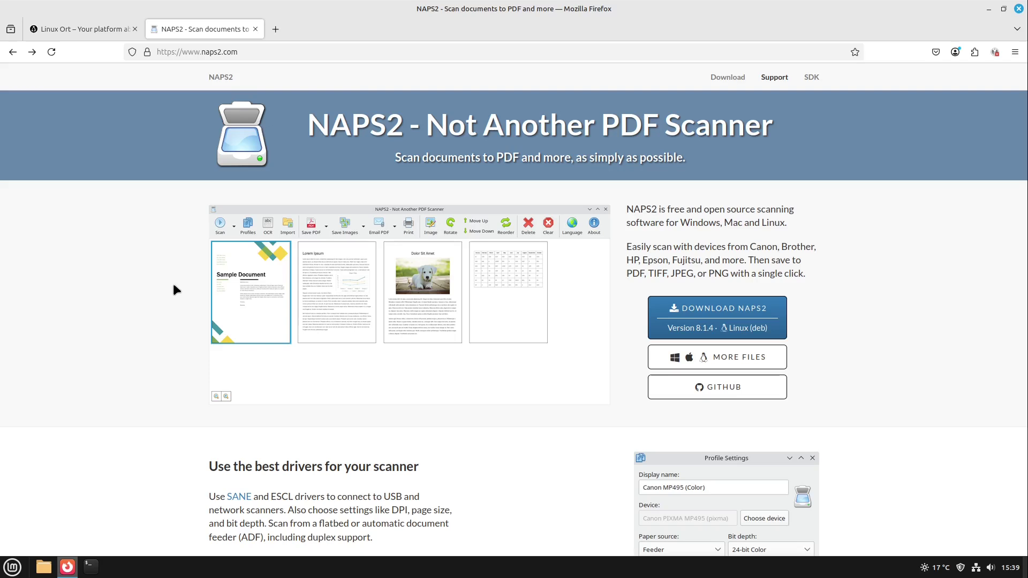
{"action": "left_click", "coordinate": [13, 567]}
{"action": "type", "text": "doc"}
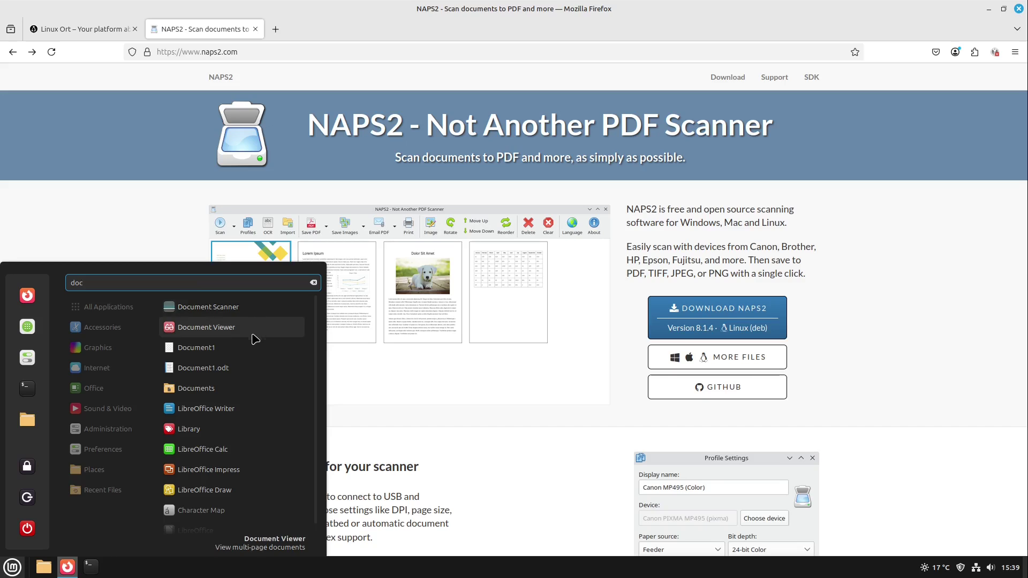
{"action": "key", "text": "BackSpace"}
{"action": "type", "text": "d"}
{"action": "key", "text": "BackSpace"}
{"action": "type", "text": "c"}
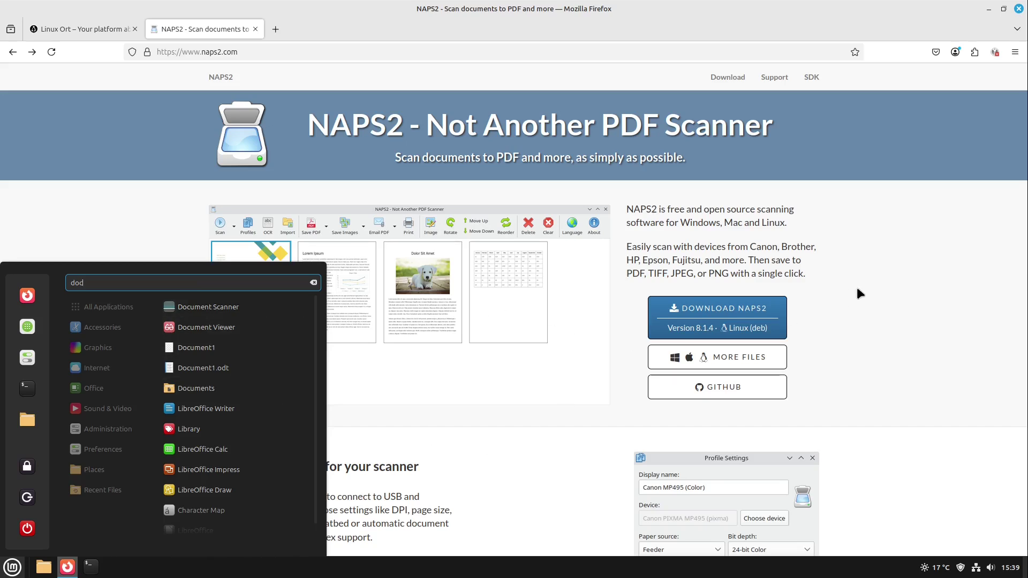
{"action": "left_click", "coordinate": [760, 320]}
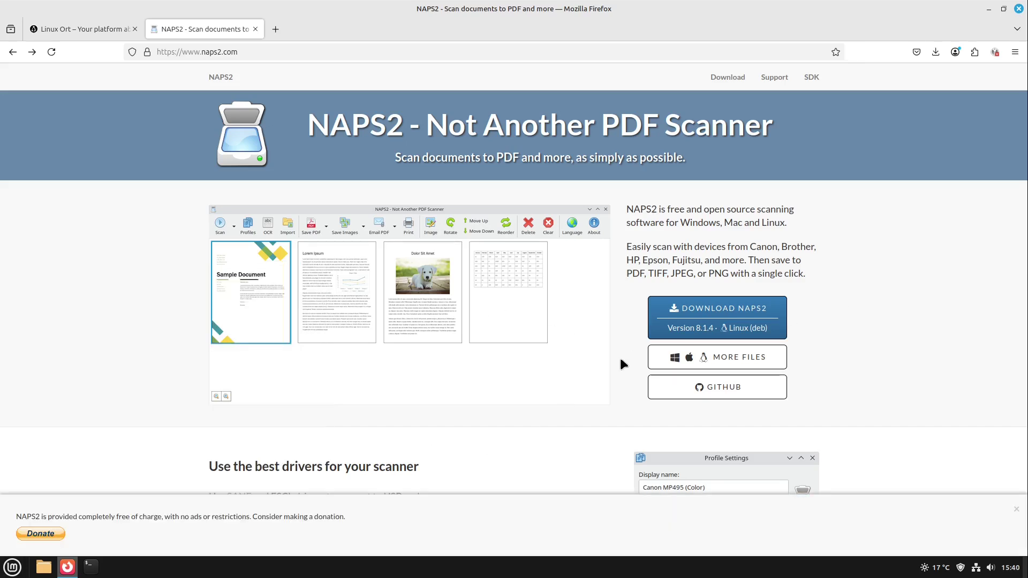
Under MORE FILES, select the Linux Installer (64-bit) entry and show the completed 16.3 MB download.
{"action": "left_click", "coordinate": [714, 362]}
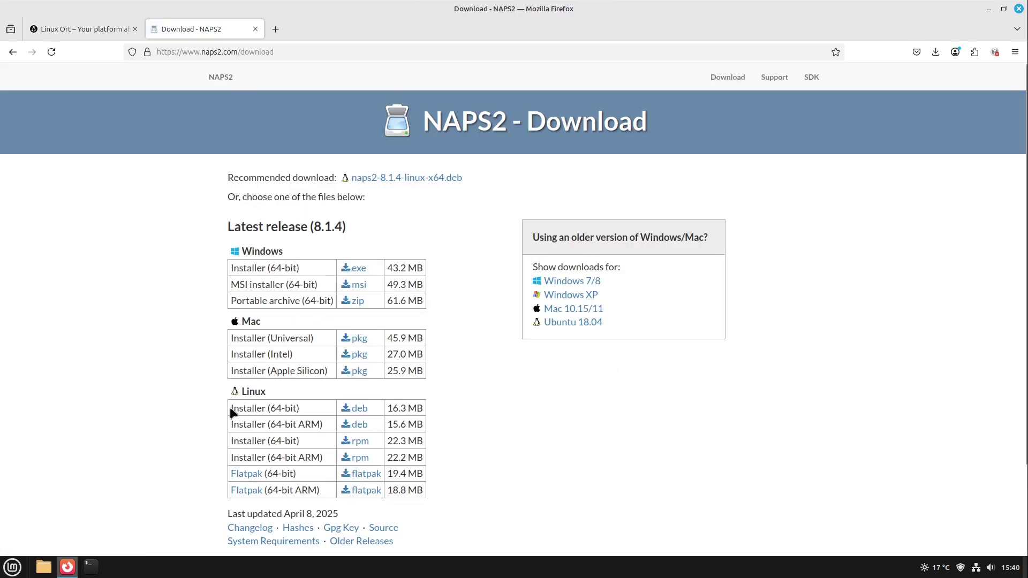
{"action": "left_click_drag", "start_coordinate": [230, 407], "coordinate": [357, 414]}
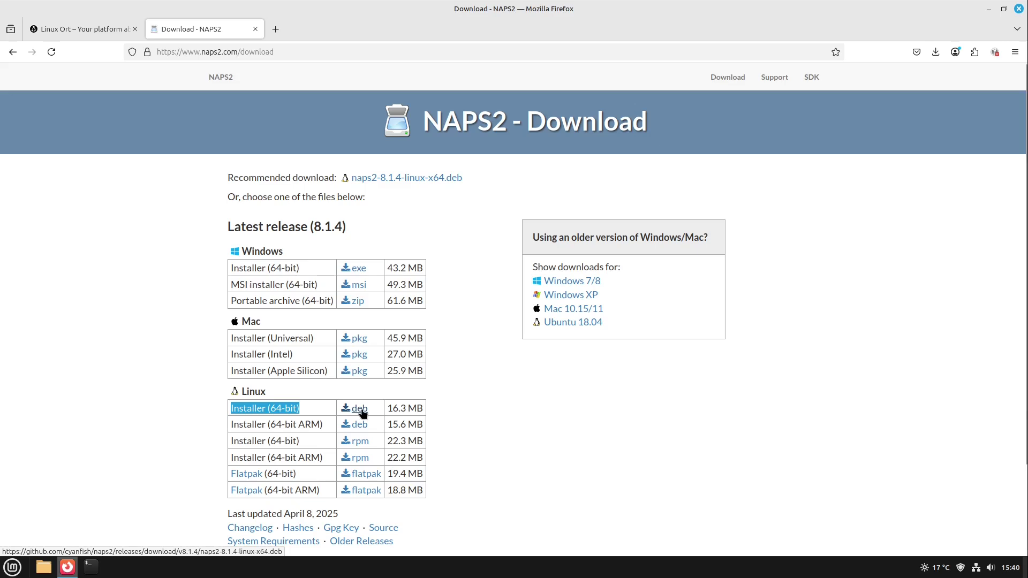
{"action": "left_click", "coordinate": [363, 413]}
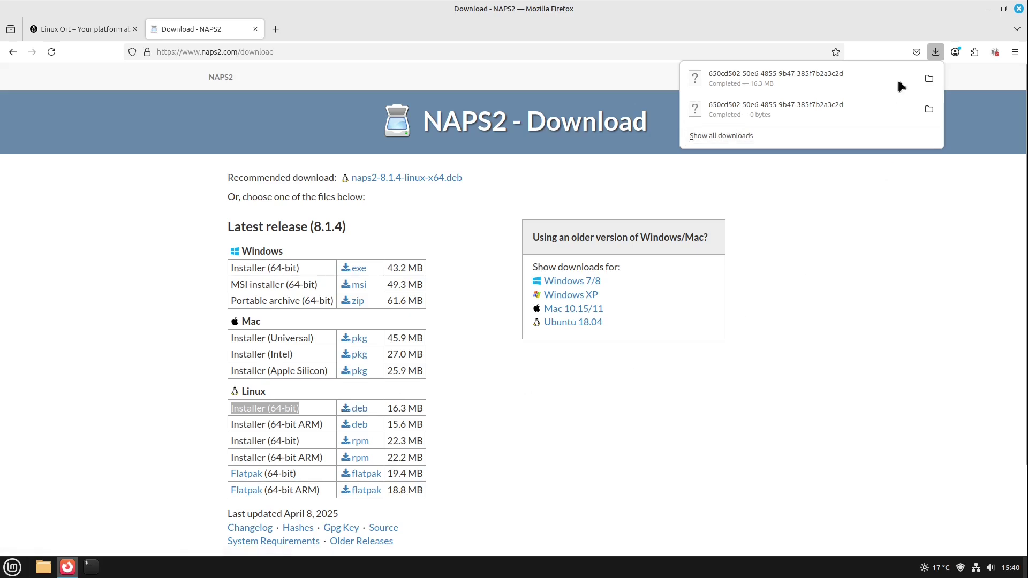
Install the naps2 8.1.4 package from Downloads with authentication, then minimize the file manager.
{"action": "left_click", "coordinate": [928, 79]}
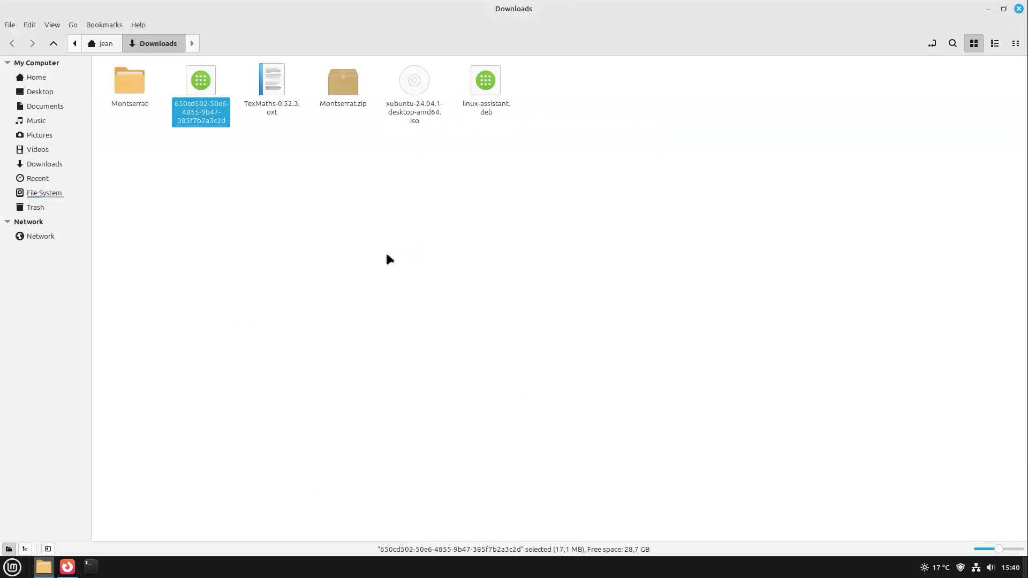
{"action": "double_click", "coordinate": [204, 111]}
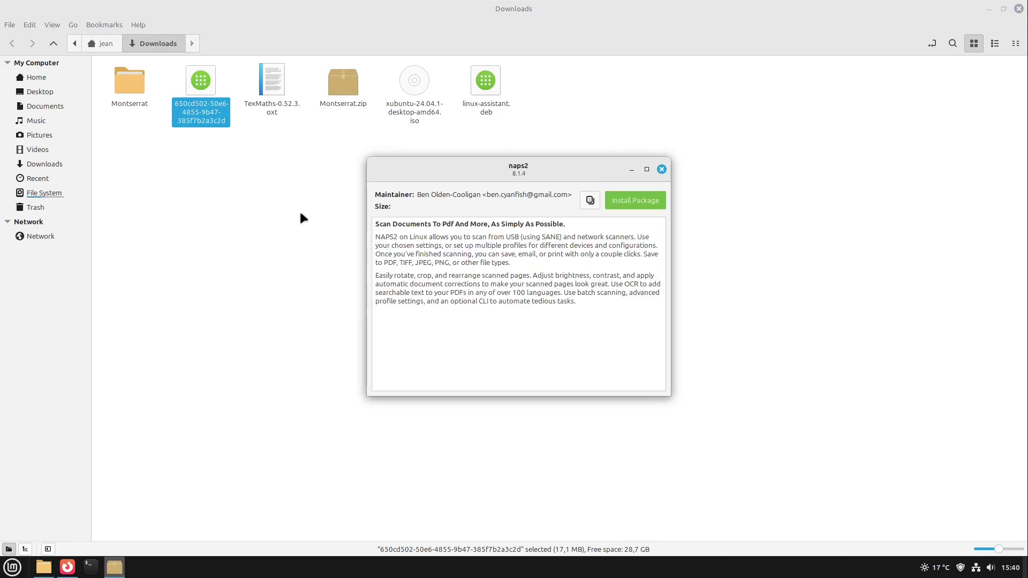
{"action": "left_click", "coordinate": [634, 201]}
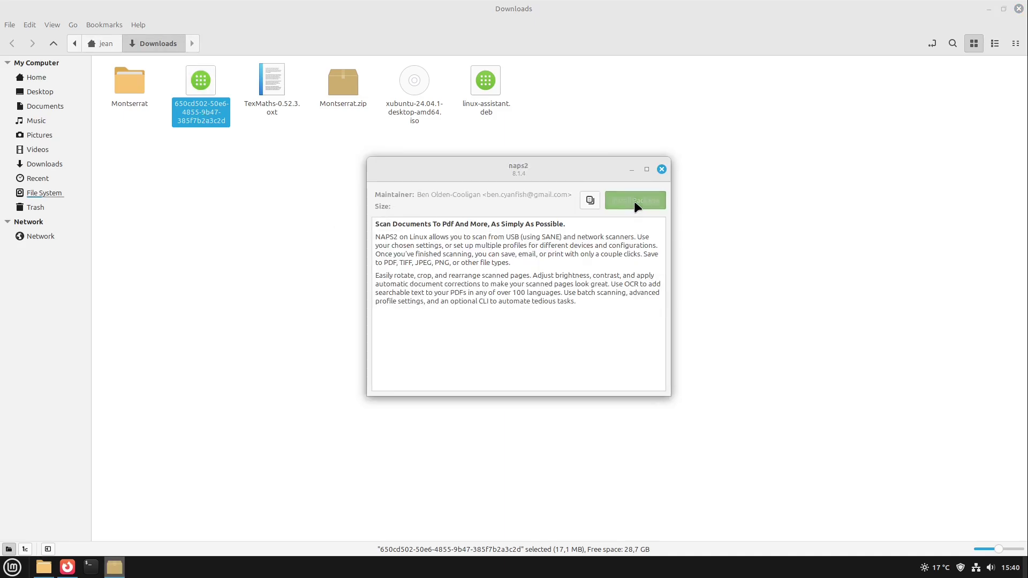
{"action": "key", "text": "Return"}
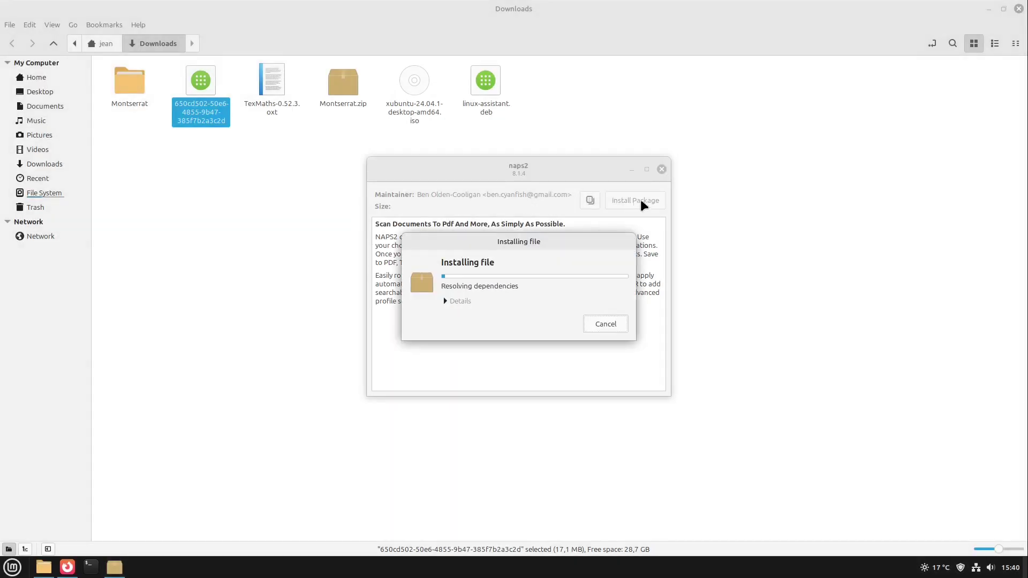
{"action": "left_click", "coordinate": [661, 169]}
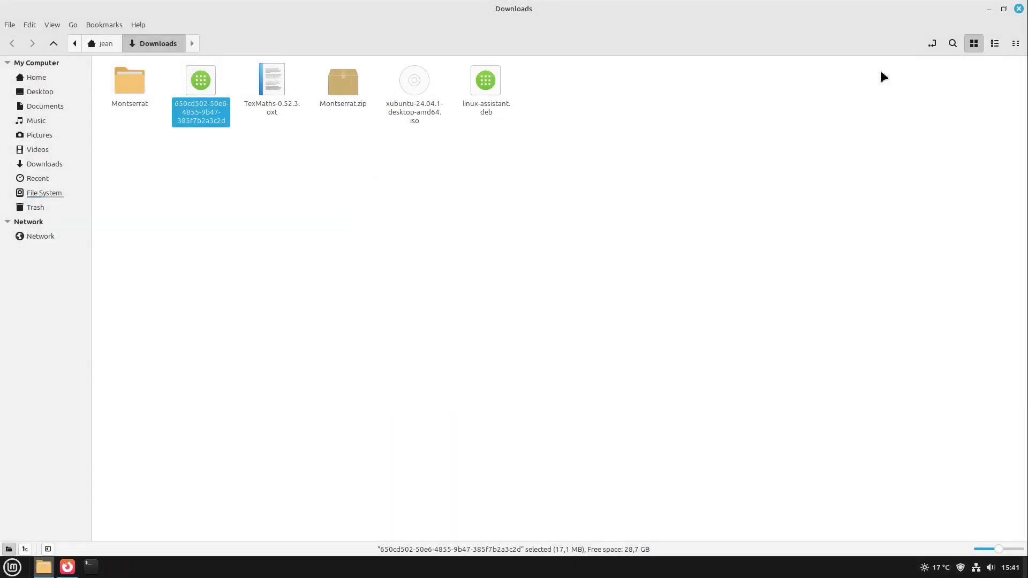
{"action": "left_click", "coordinate": [988, 11]}
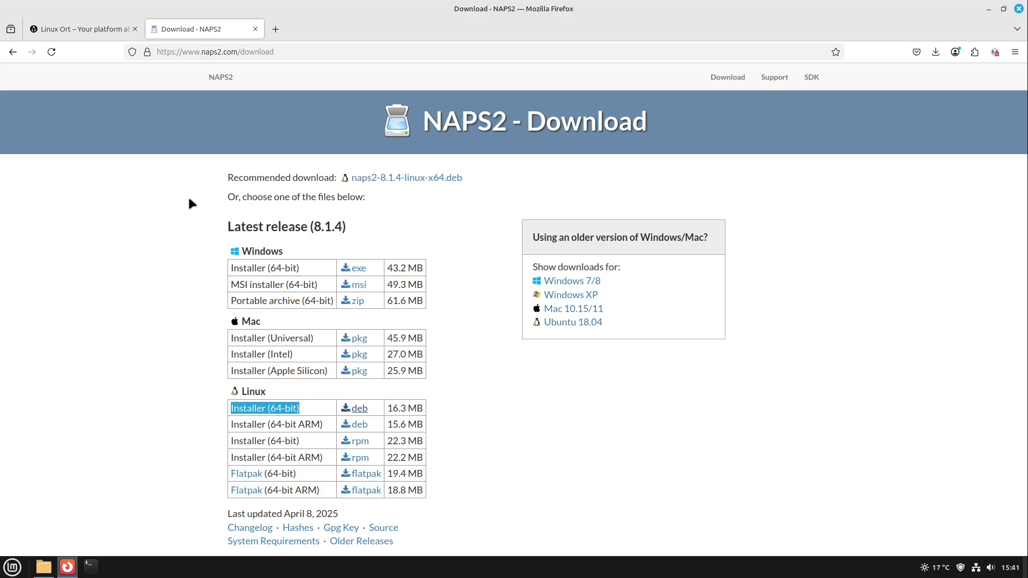
Scroll up and down through the Cloud-based Software Architecture PDF in Xreader.
{"action": "scroll", "coordinate": [478, 317], "scroll_direction": "down", "scroll_amount": 12}
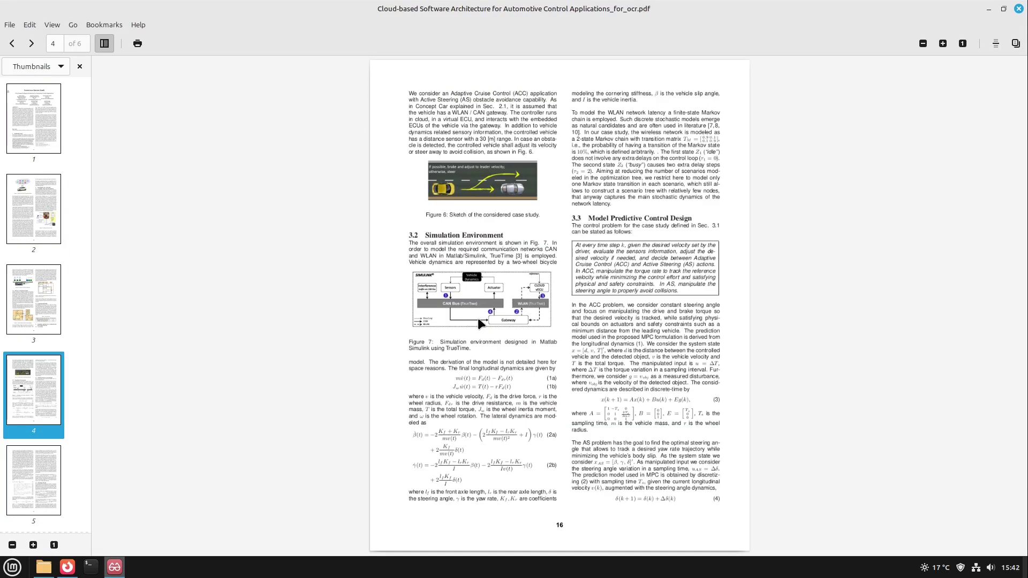
{"action": "scroll", "coordinate": [491, 304], "scroll_direction": "up", "scroll_amount": 2}
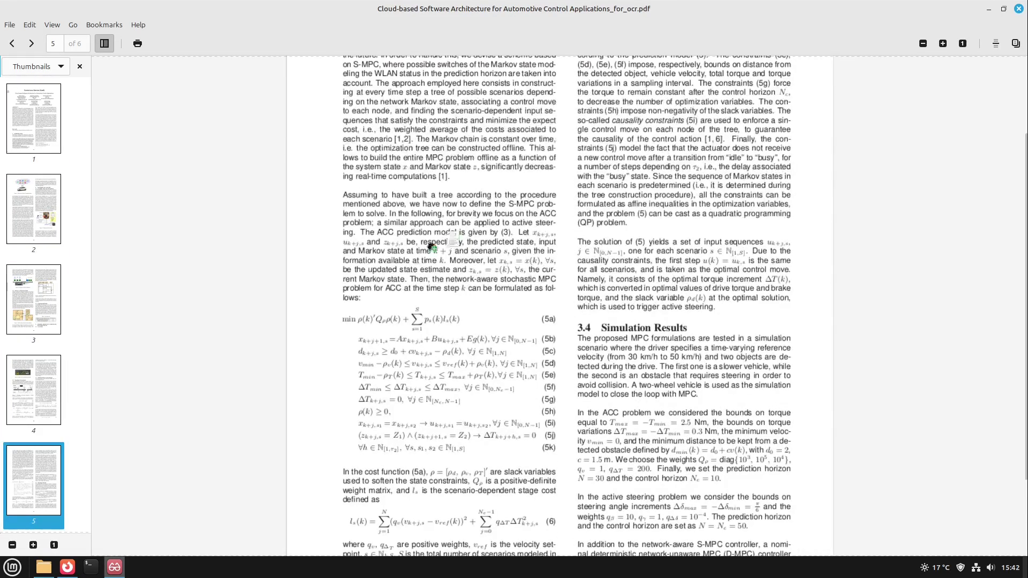
{"action": "scroll", "coordinate": [455, 299], "scroll_direction": "up", "scroll_amount": 3}
{"action": "scroll", "coordinate": [391, 279], "scroll_direction": "up", "scroll_amount": 5}
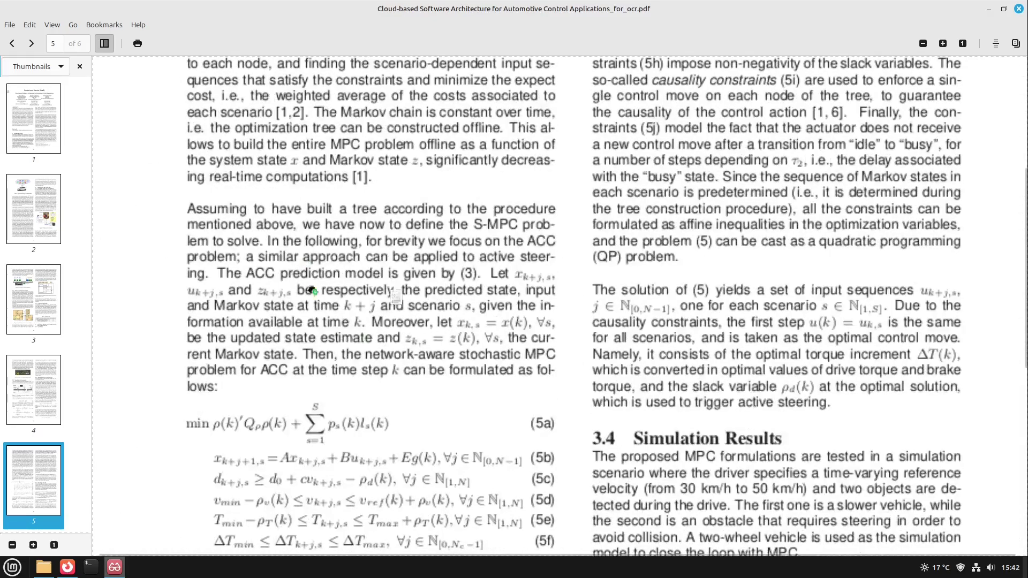
{"action": "scroll", "coordinate": [515, 317], "scroll_direction": "up", "scroll_amount": 3}
{"action": "scroll", "coordinate": [514, 316], "scroll_direction": "down", "scroll_amount": 1}
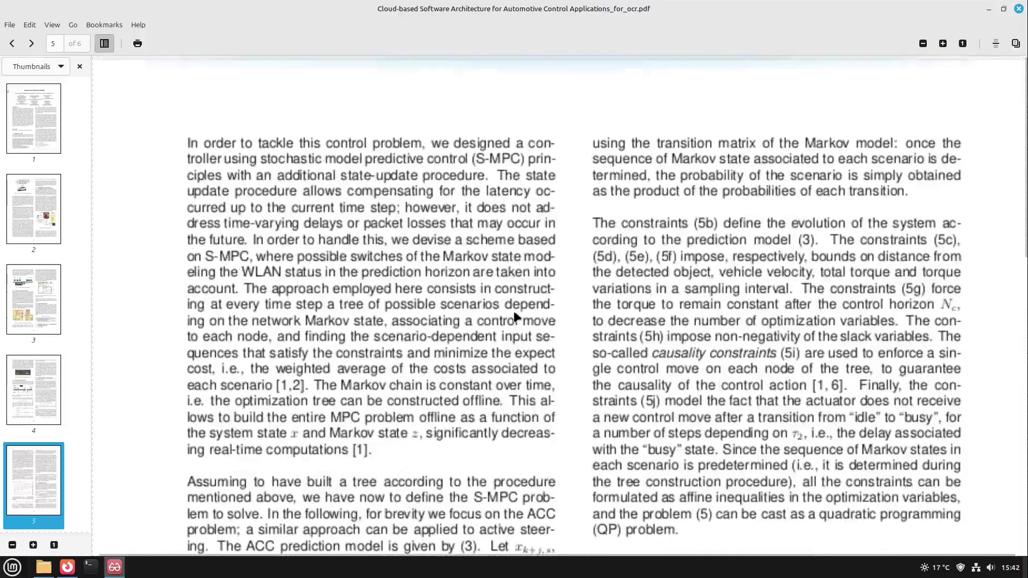
{"action": "scroll", "coordinate": [505, 298], "scroll_direction": "down", "scroll_amount": 5}
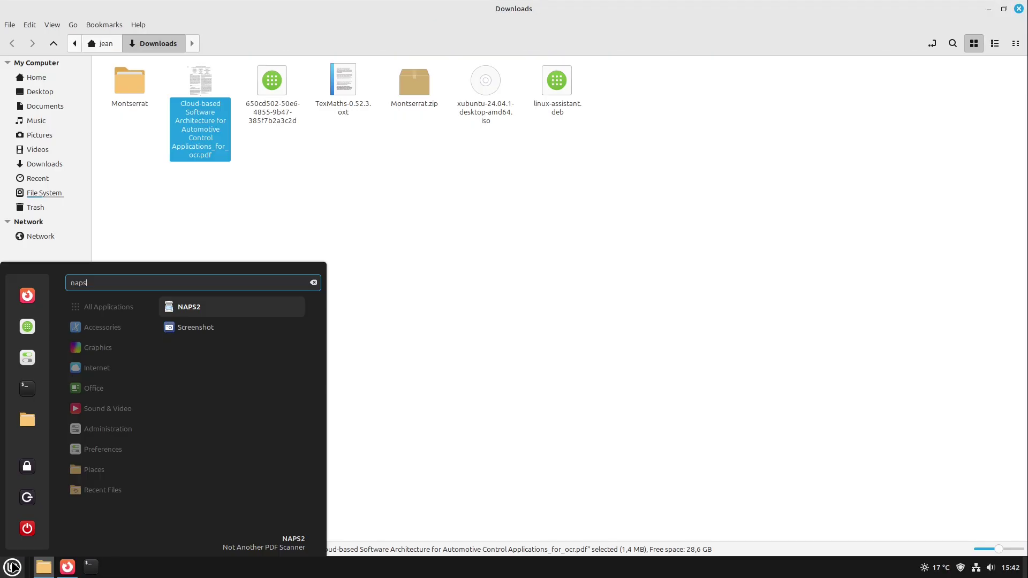
Launch NAPS2 and drag the Cloud-based Software Architecture PDF from Downloads into it, importing six pages.
{"action": "left_click", "coordinate": [13, 566]}
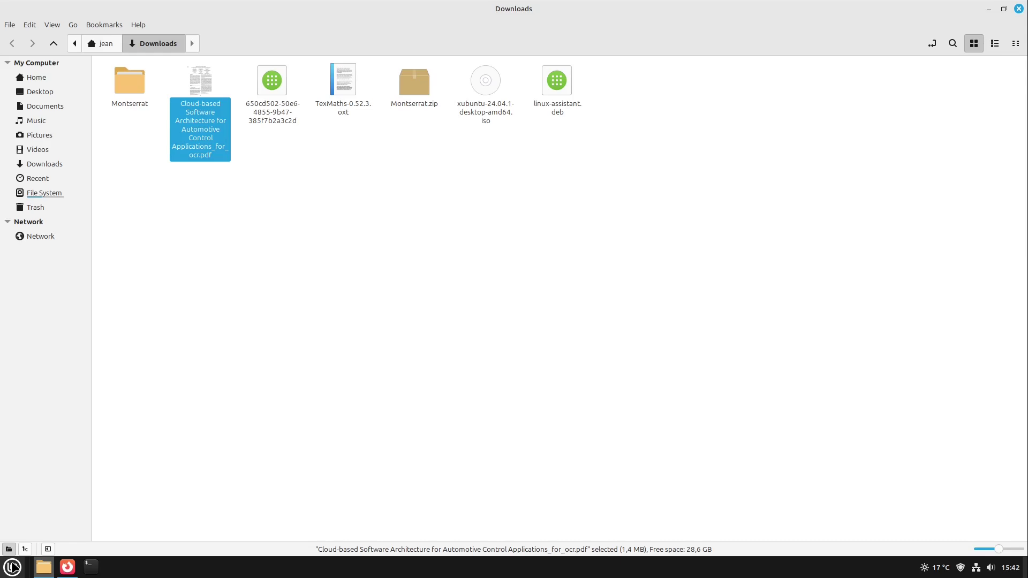
{"action": "double_click", "coordinate": [817, 127]}
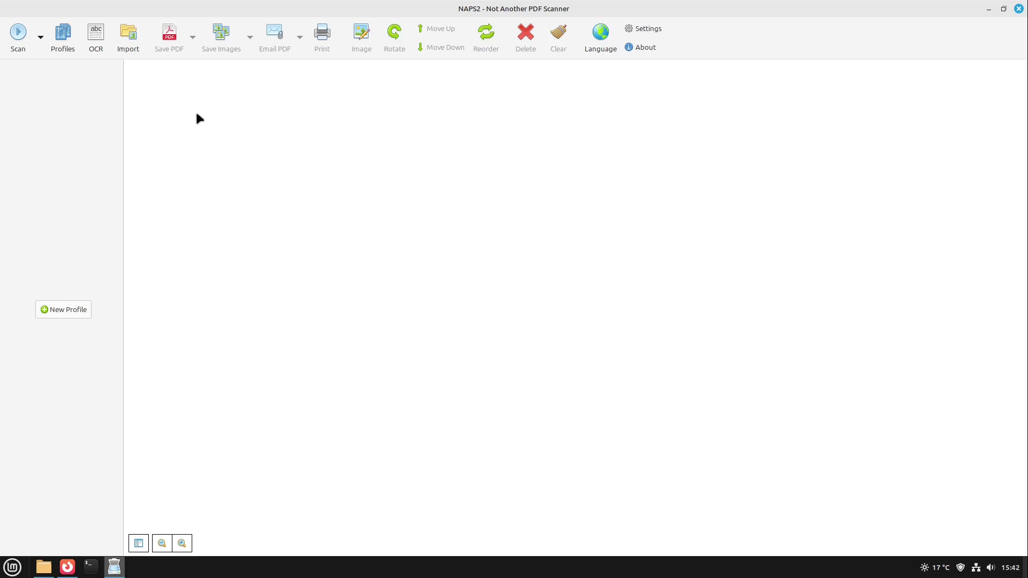
{"action": "left_click", "coordinate": [43, 567]}
{"action": "left_click_drag", "start_coordinate": [381, 5], "coordinate": [692, 137]}
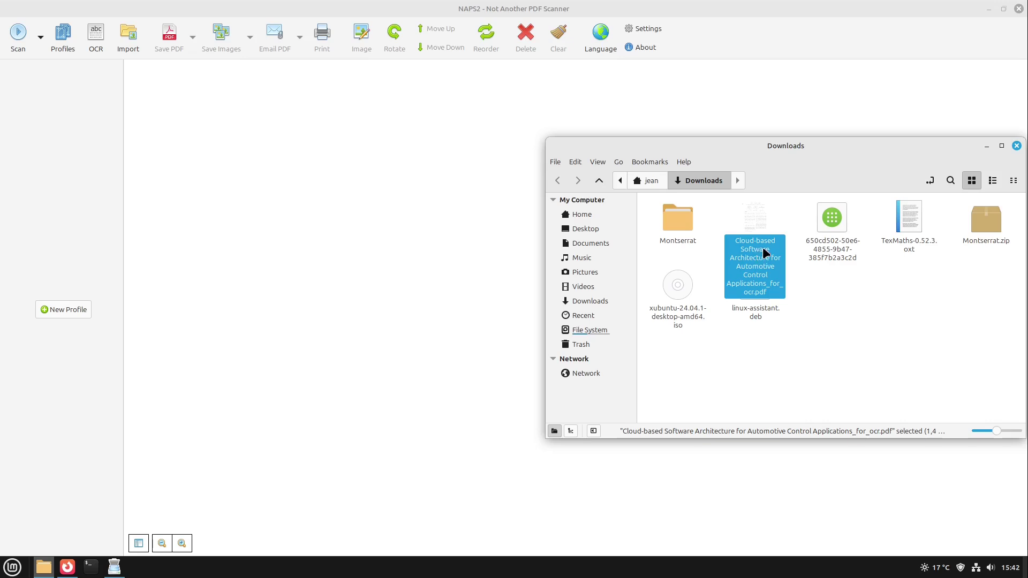
{"action": "left_click_drag", "start_coordinate": [760, 247], "coordinate": [519, 411]}
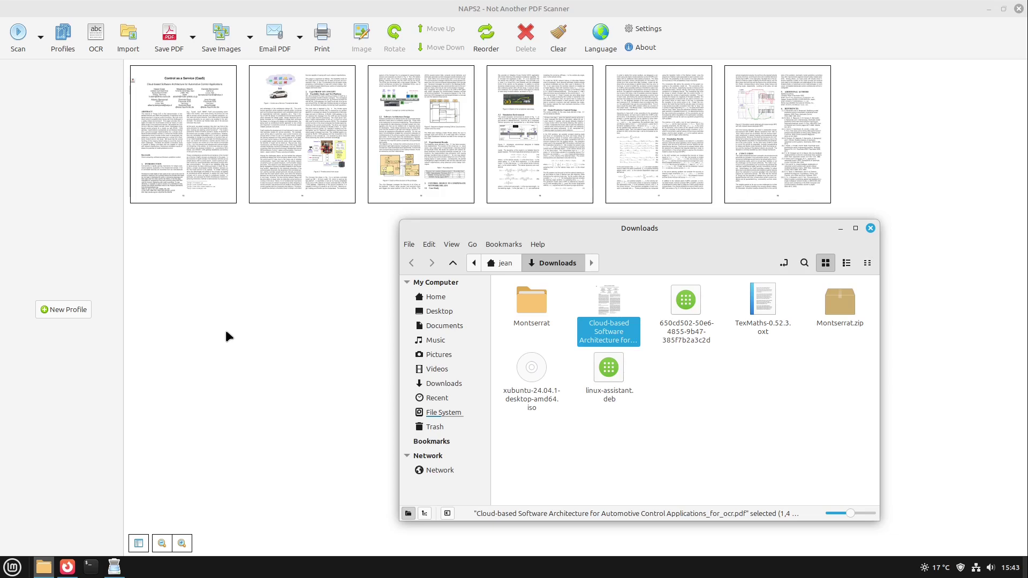
{"action": "left_click", "coordinate": [841, 230]}
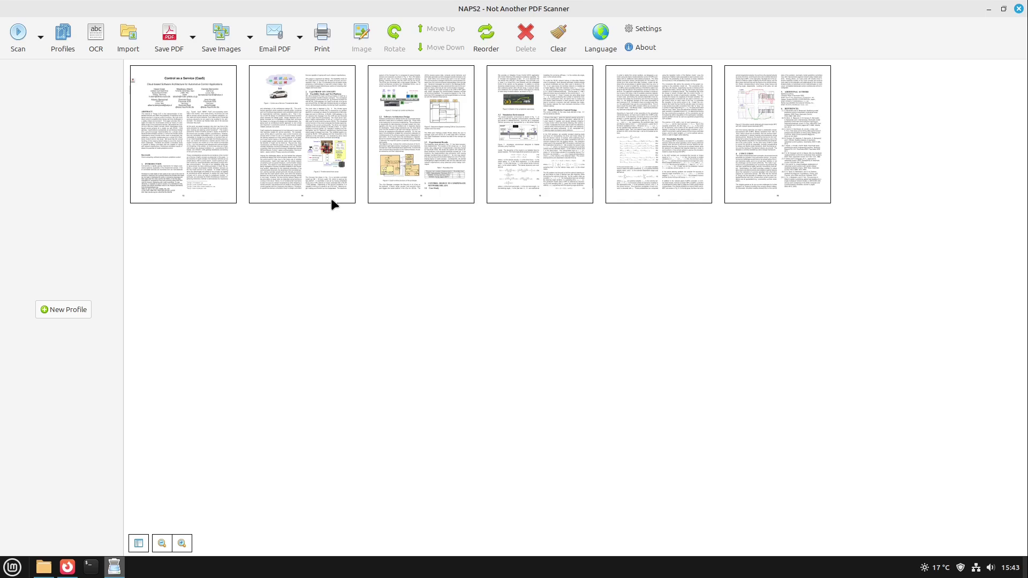
Download the English OCR data, enable 'Make PDFs searchable using OCR', and choose Fast mode.
{"action": "left_click", "coordinate": [96, 37]}
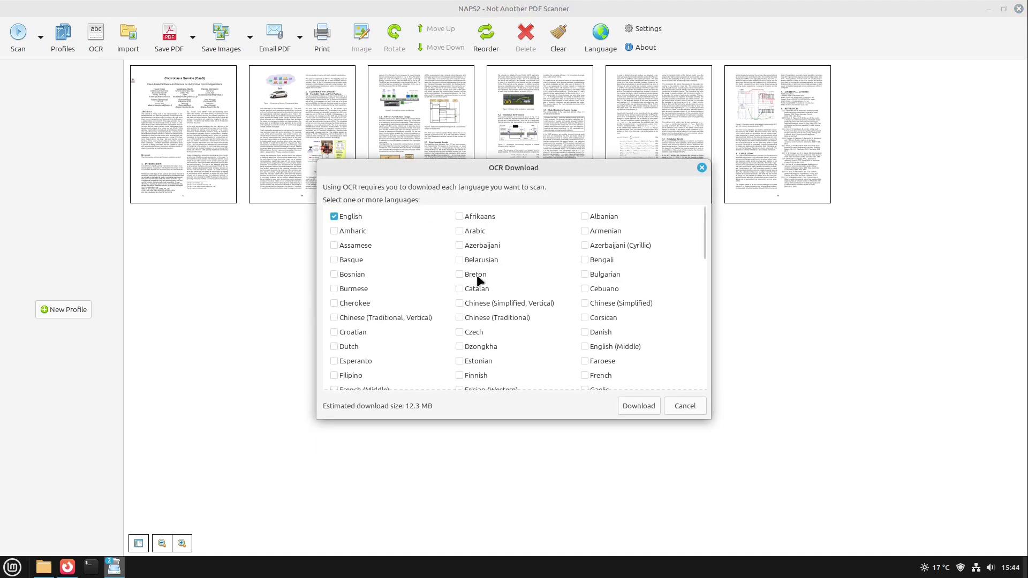
{"action": "left_click", "coordinate": [650, 406]}
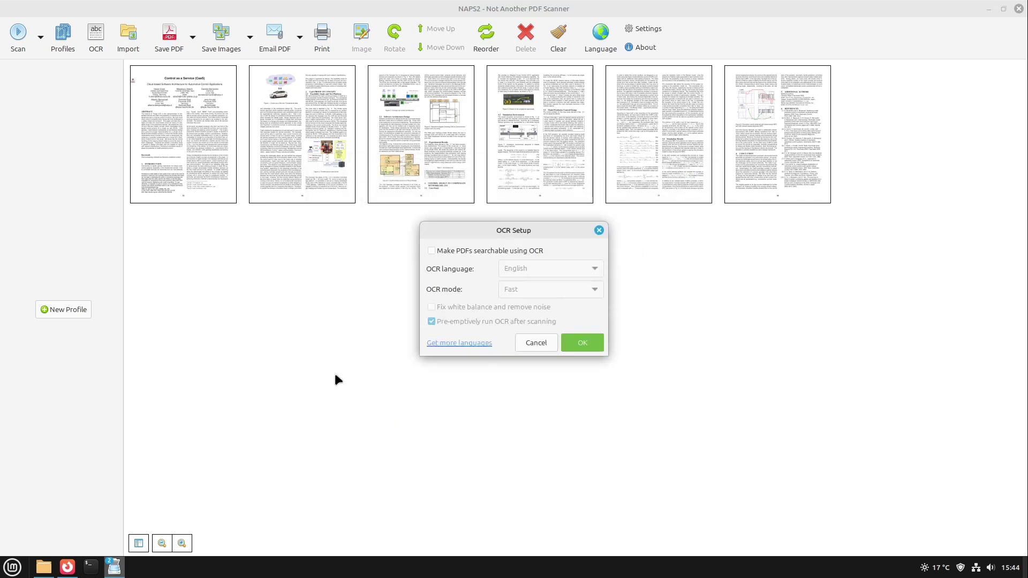
{"action": "left_click", "coordinate": [436, 250]}
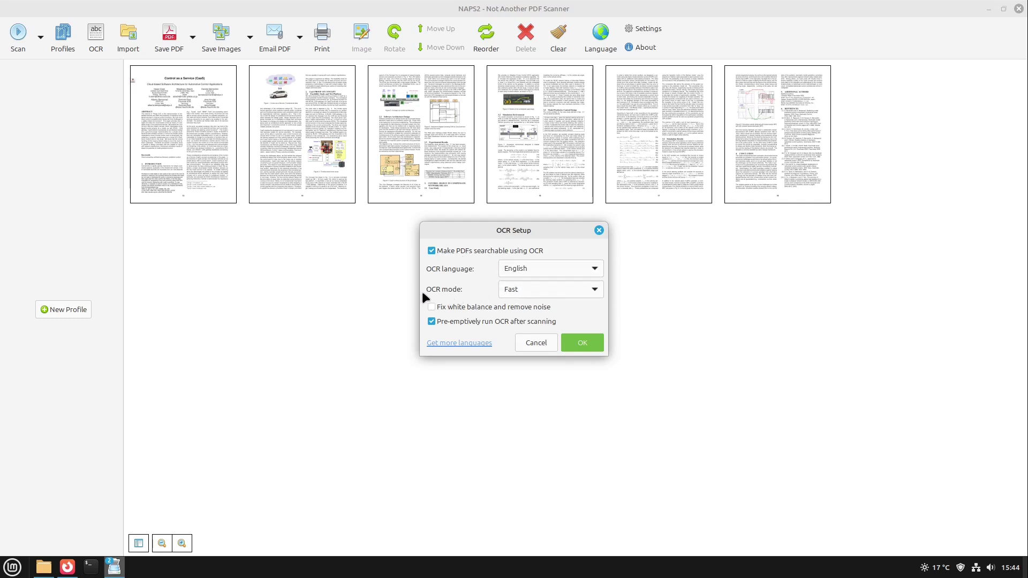
{"action": "left_click", "coordinate": [515, 292]}
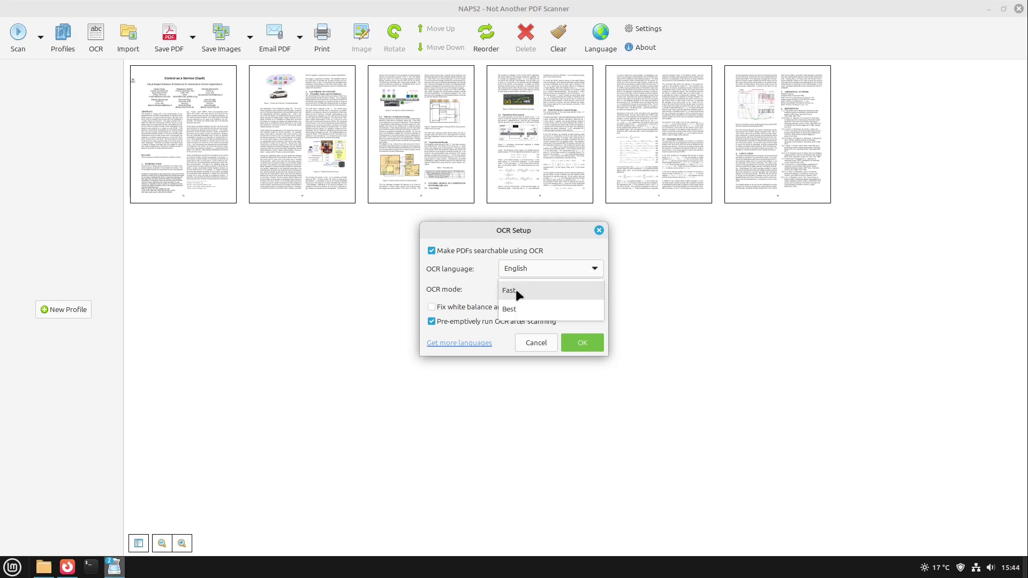
{"action": "left_click", "coordinate": [515, 290]}
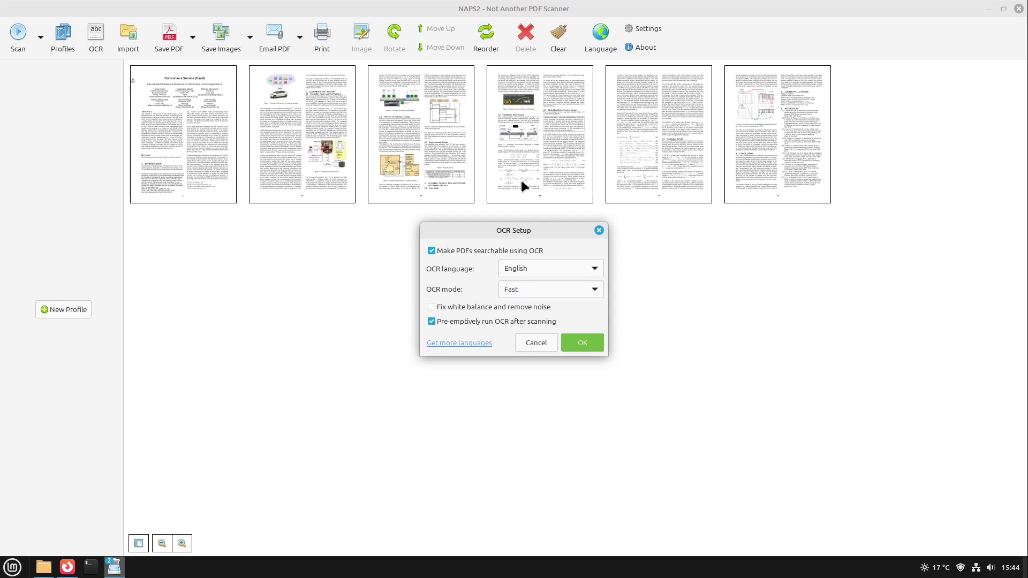
{"action": "left_click", "coordinate": [580, 344]}
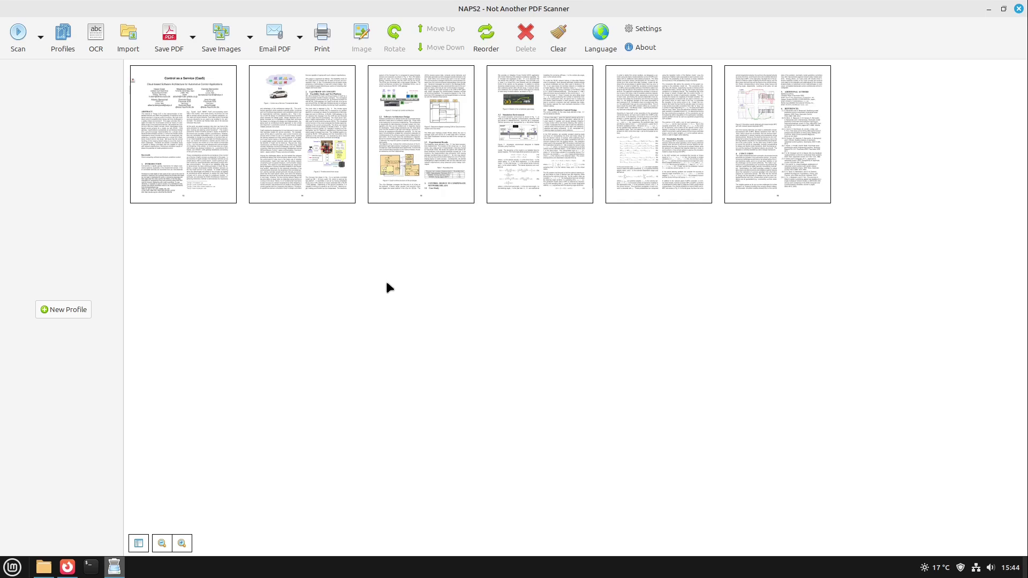
Save the six pages as MyOCRDocument.pdf in the Documents folder.
{"action": "left_click", "coordinate": [160, 30]}
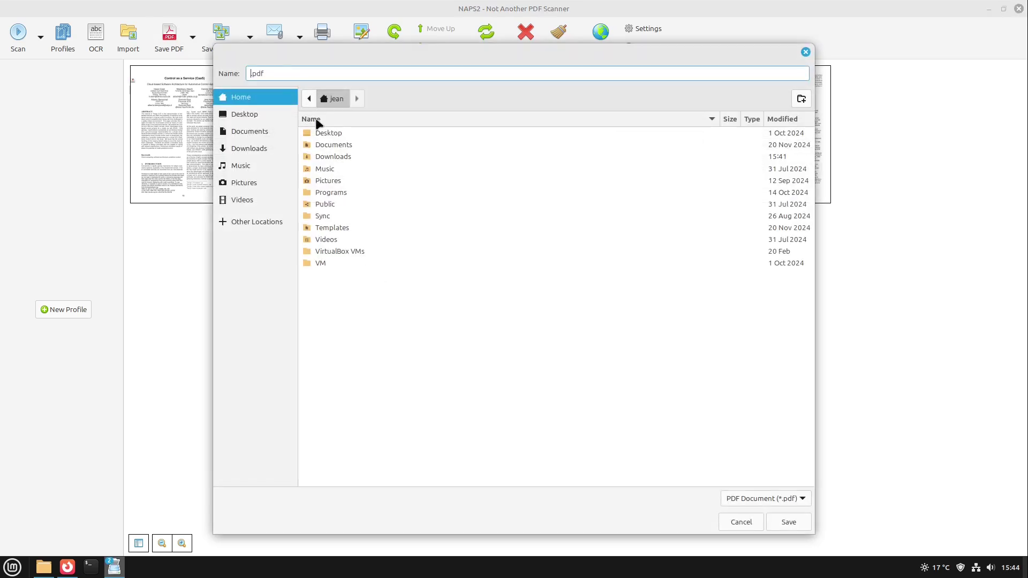
{"action": "double_click", "coordinate": [344, 146]}
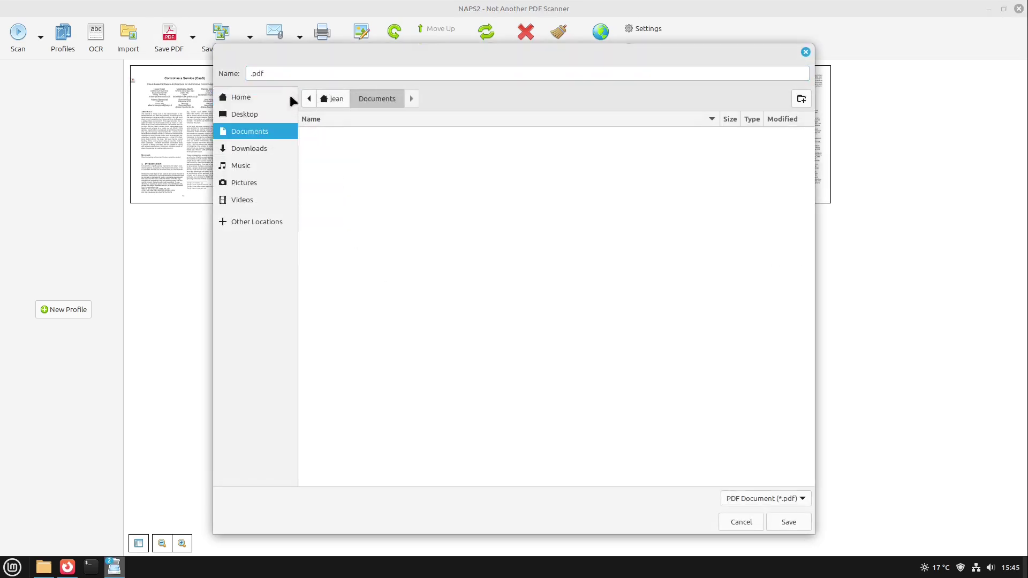
{"action": "left_click", "coordinate": [256, 73]}
{"action": "type", "text": "MyOCRDocum"}
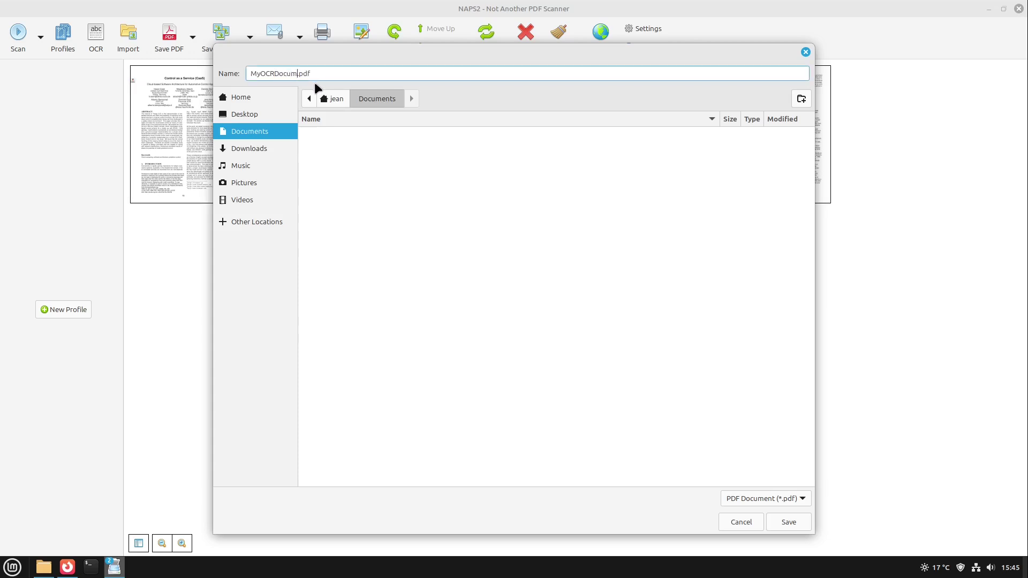
{"action": "type", "text": "ent"}
{"action": "left_click", "coordinate": [790, 523]}
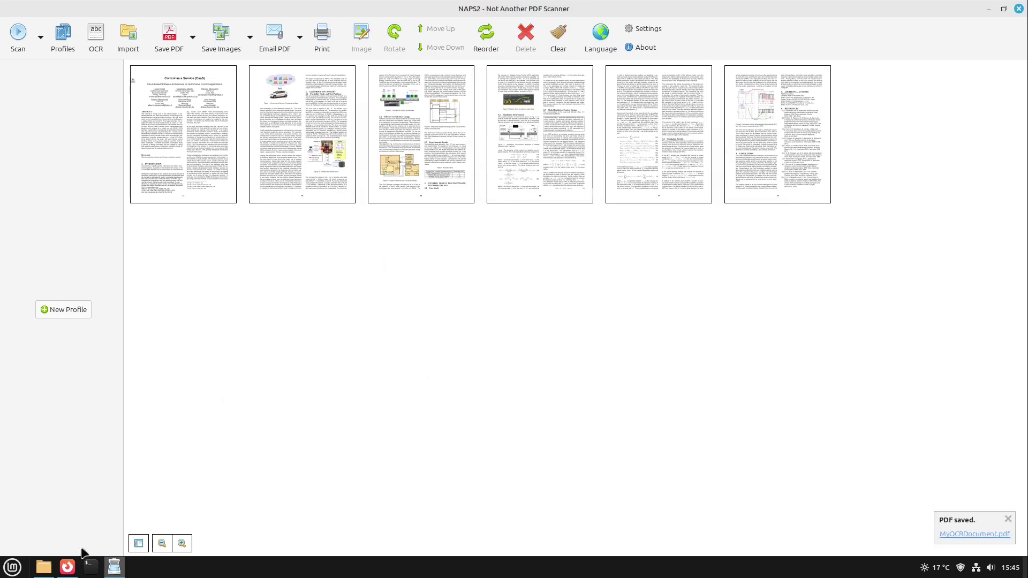
Open MyOCRDocument.pdf from the Documents folder.
{"action": "mouse_move", "coordinate": [41, 573]}
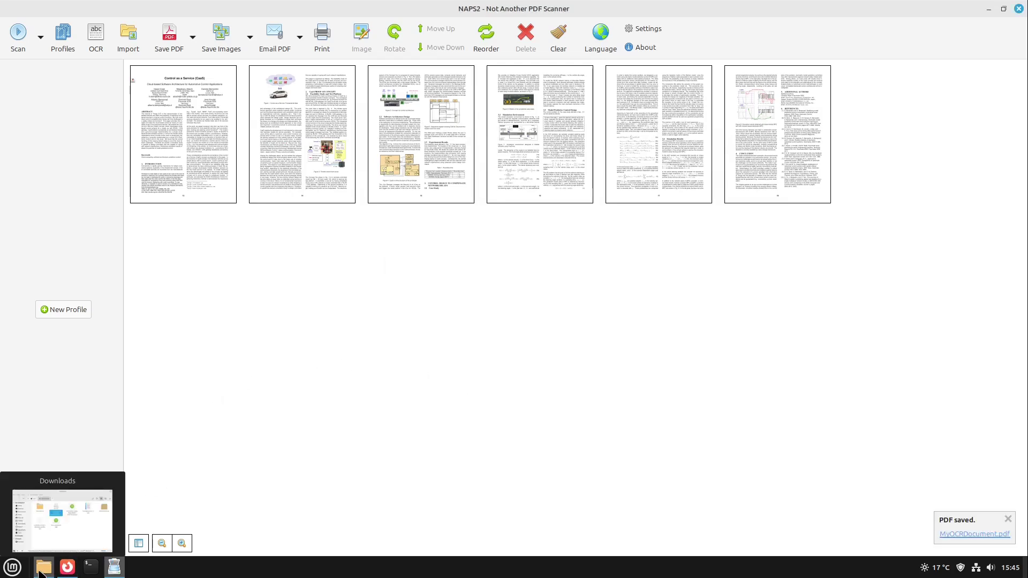
{"action": "left_click", "coordinate": [42, 569]}
{"action": "left_click", "coordinate": [444, 325]}
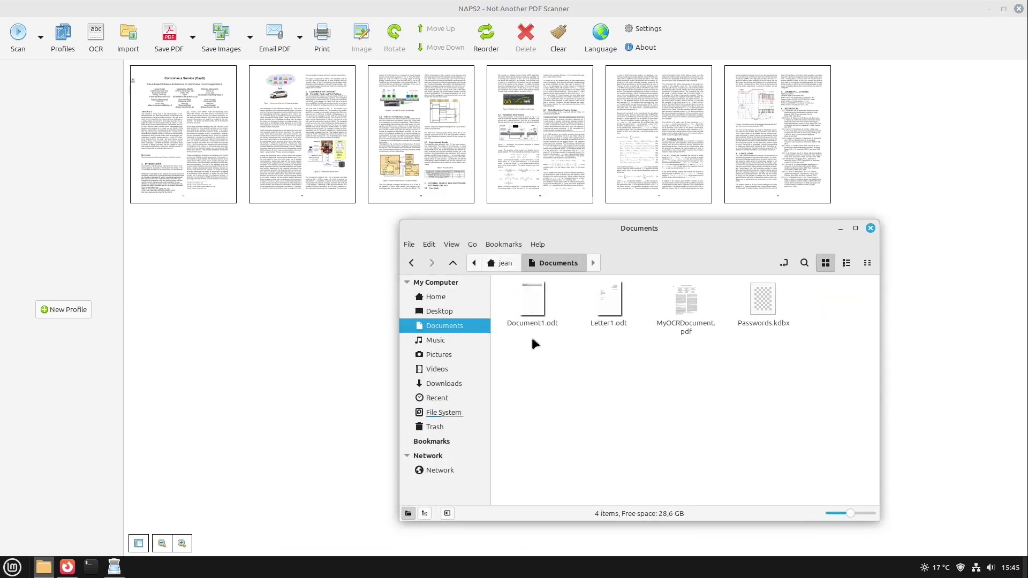
{"action": "double_click", "coordinate": [684, 321]}
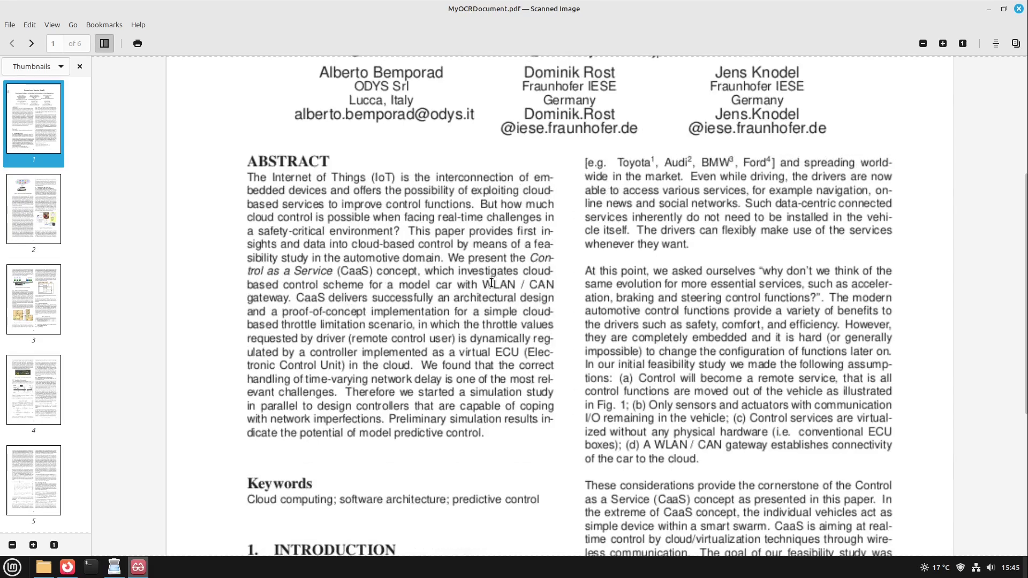
Select and copy the words 'We present the' from the PDF.
{"action": "left_click_drag", "start_coordinate": [413, 216], "coordinate": [480, 218]}
{"action": "left_click", "coordinate": [511, 242]}
{"action": "left_click_drag", "start_coordinate": [449, 258], "coordinate": [522, 258]}
{"action": "right_click", "coordinate": [518, 259]}
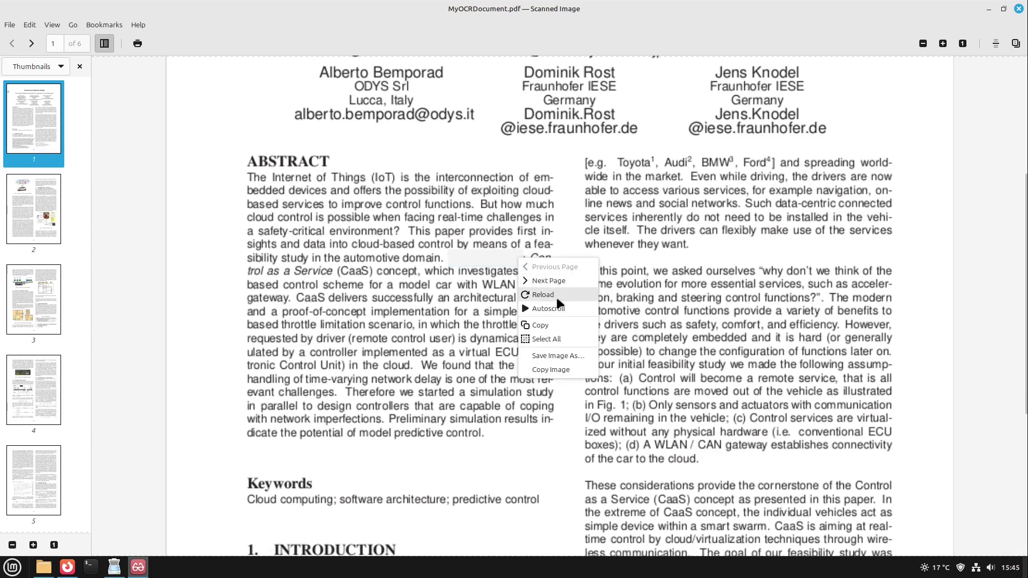
{"action": "left_click", "coordinate": [557, 322]}
Paste 'We present the' into a new Text Editor document, enlarge the text, and shrink the window.
{"action": "key", "text": "super"}
{"action": "type", "text": "text"}
{"action": "key", "text": "Return"}
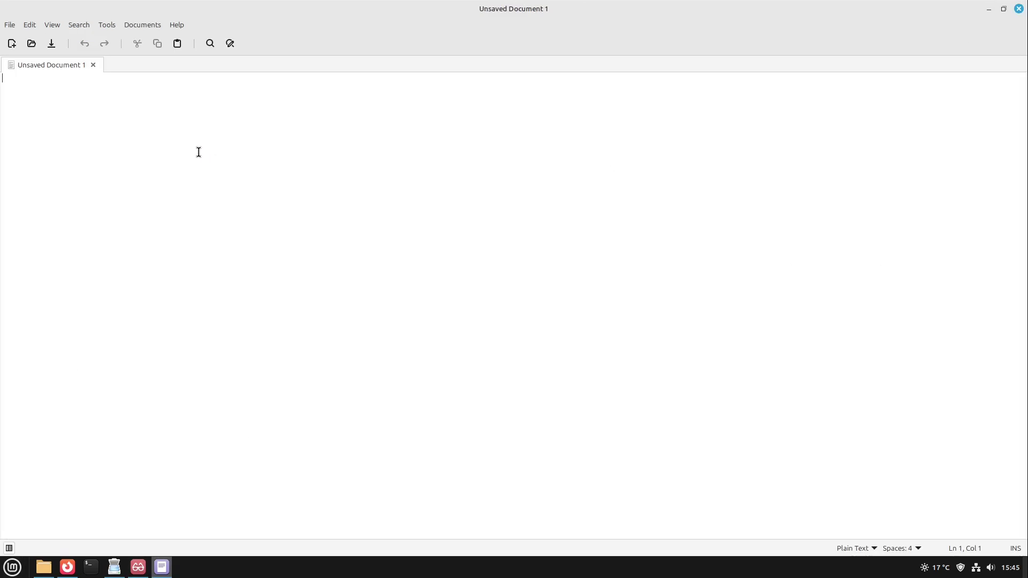
{"action": "type", "text": "We present the"}
{"action": "key", "text": "ctrl+plus"}
{"action": "key", "text": "ctrl+plus"}
{"action": "key", "text": "ctrl+plus"}
{"action": "key", "text": "alt+F7"}
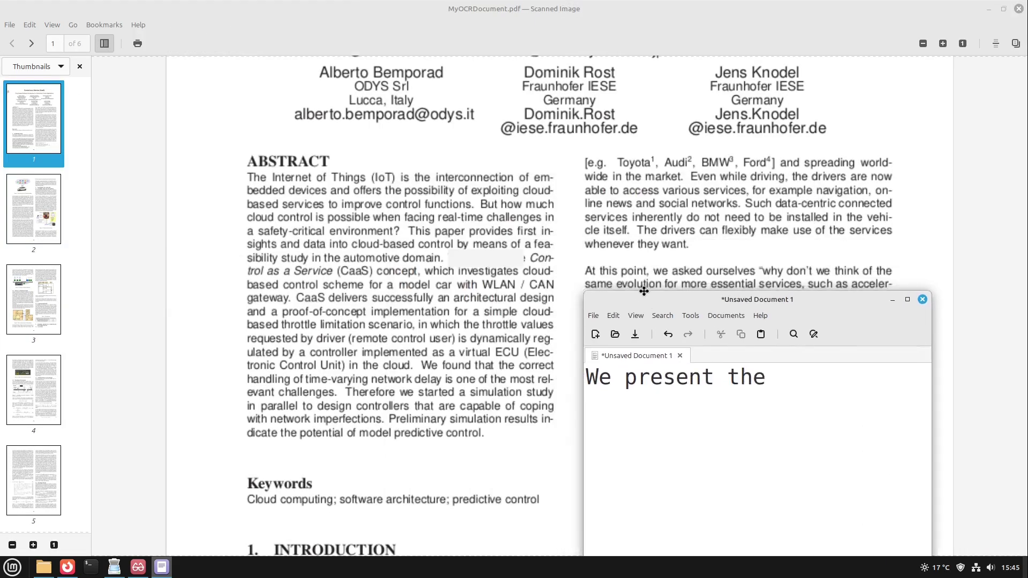
Test-select another line of PDF text, then close Xreader.
{"action": "left_click", "coordinate": [452, 259]}
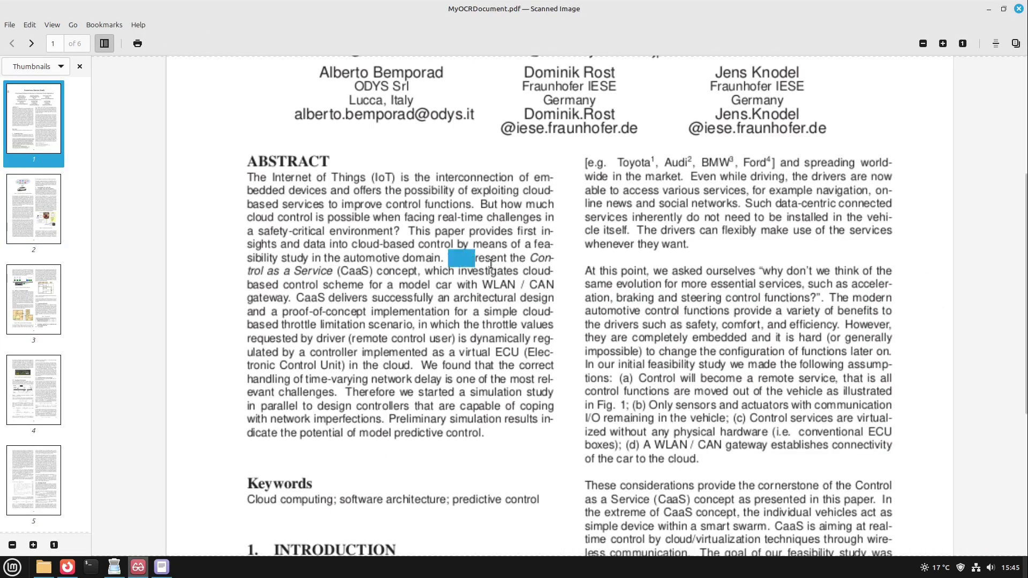
{"action": "left_click", "coordinate": [491, 264]}
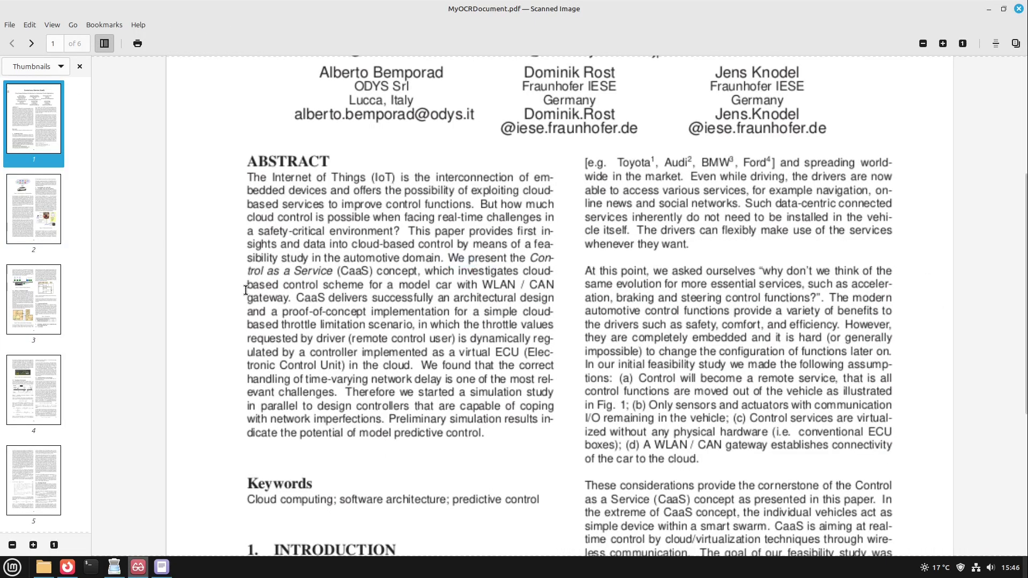
{"action": "left_click_drag", "start_coordinate": [246, 286], "coordinate": [376, 206]}
{"action": "left_click", "coordinate": [1019, 9]}
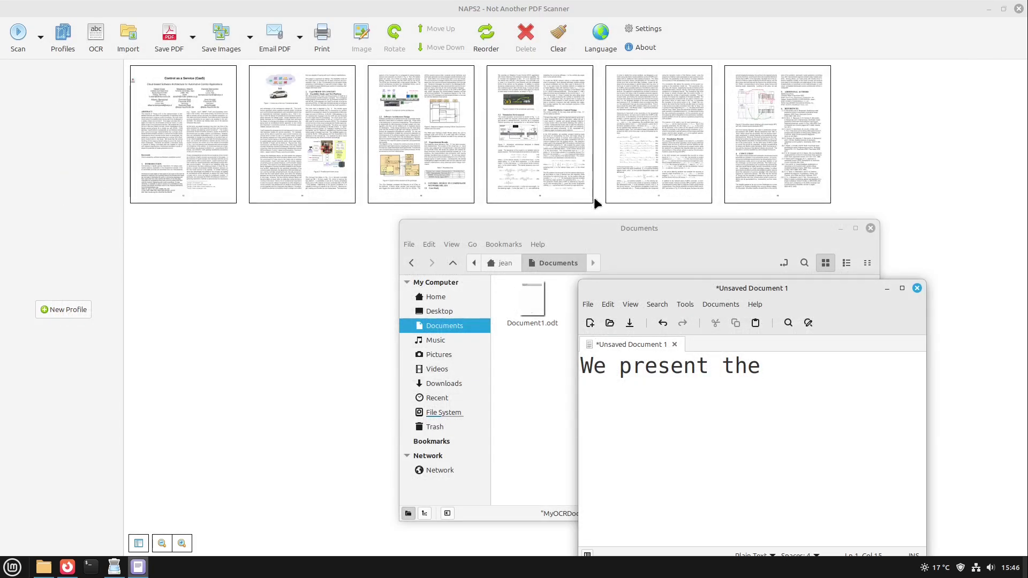
Maximize the Documents window and search file contents for 'control'.
{"action": "left_click", "coordinate": [43, 567]}
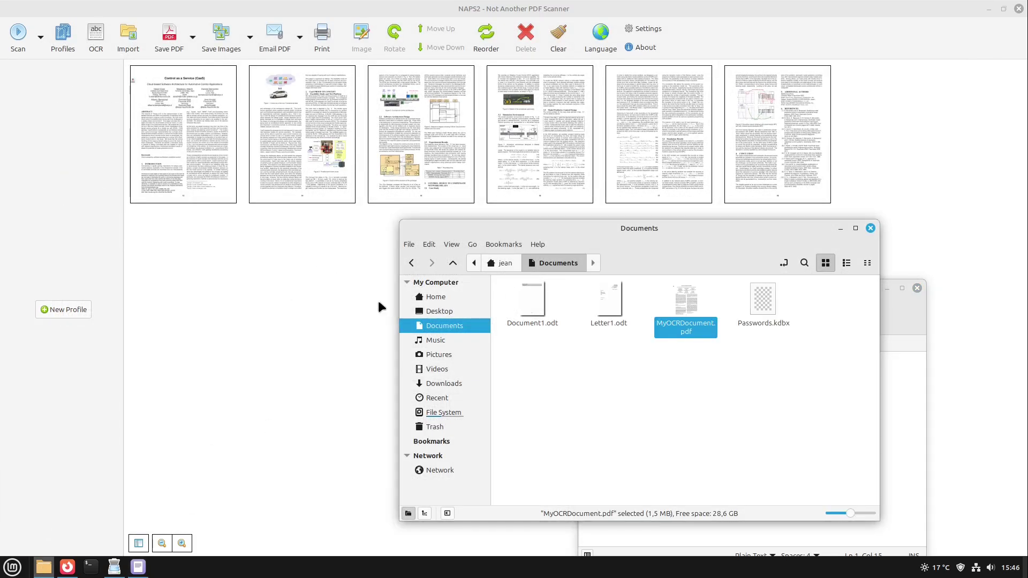
{"action": "left_click", "coordinate": [738, 311]}
{"action": "key", "text": "super+Up"}
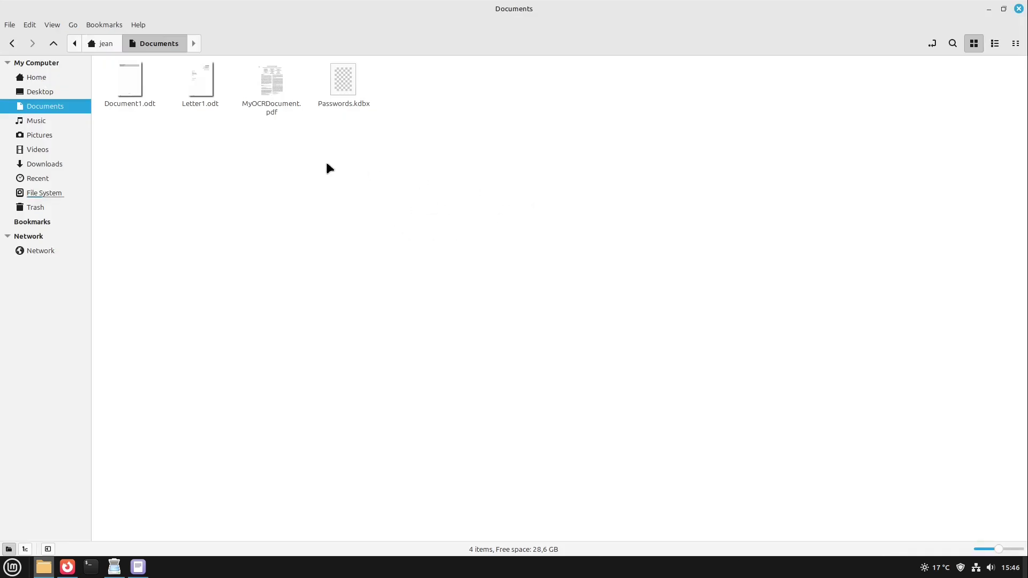
{"action": "left_click", "coordinate": [954, 43]}
{"action": "left_click", "coordinate": [166, 90]}
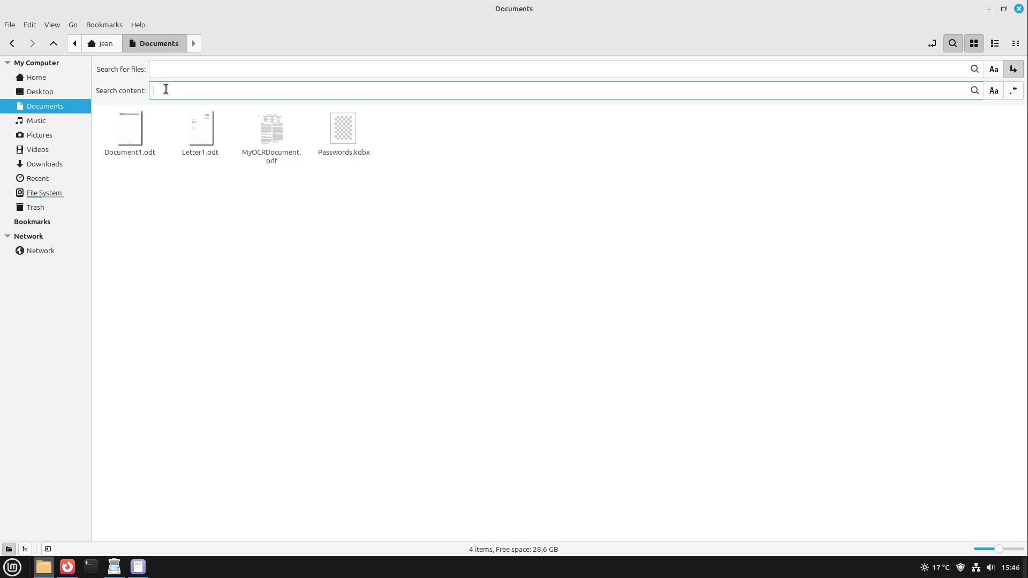
{"action": "type", "text": "control"}
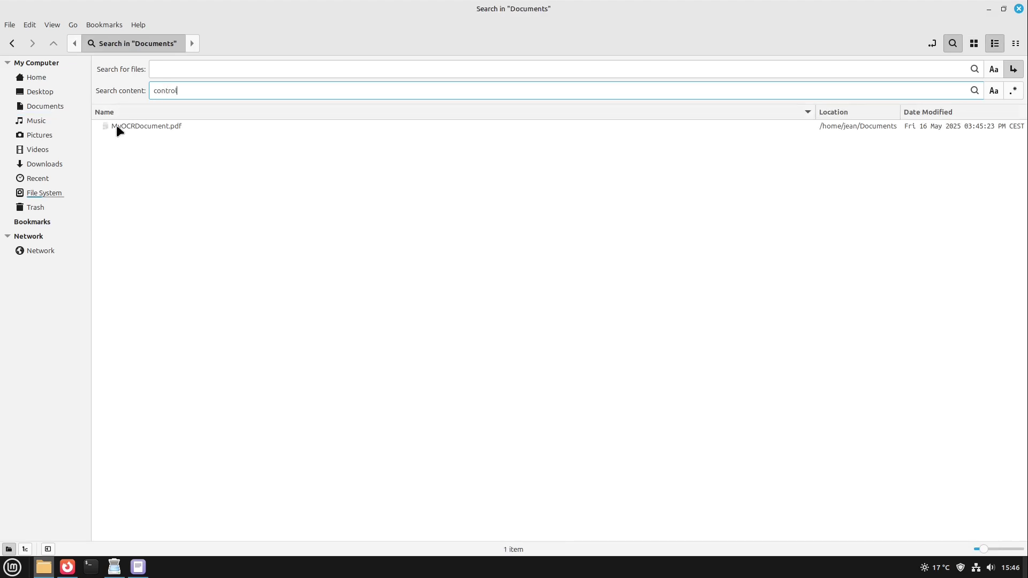
Open the found MyOCRDocument.pdf, select 'Control' in its title, then close the viewer and Nemo.
{"action": "double_click", "coordinate": [151, 126]}
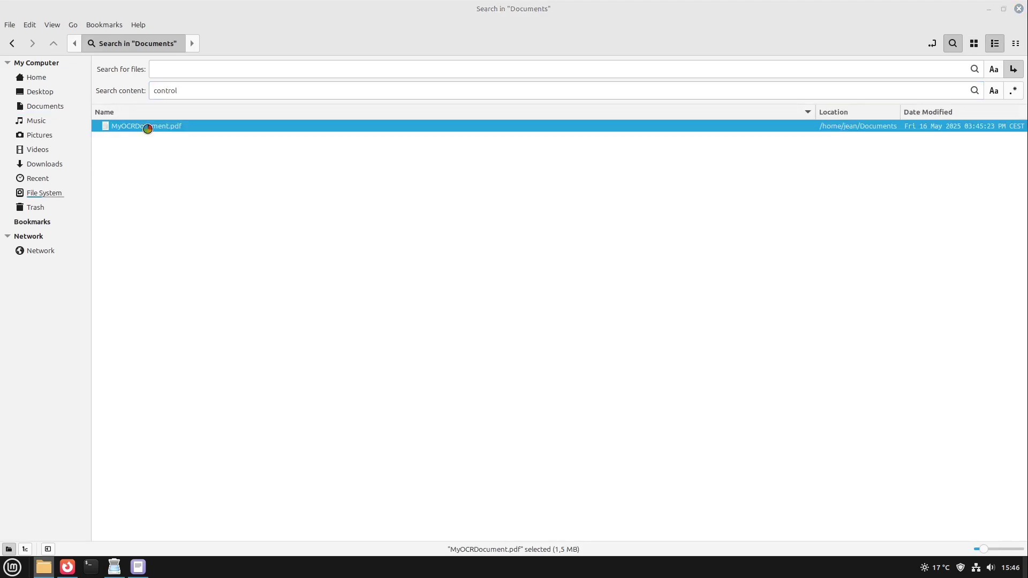
{"action": "left_click_drag", "start_coordinate": [423, 151], "coordinate": [495, 152]}
{"action": "scroll", "coordinate": [506, 371], "scroll_direction": "down", "scroll_amount": 10}
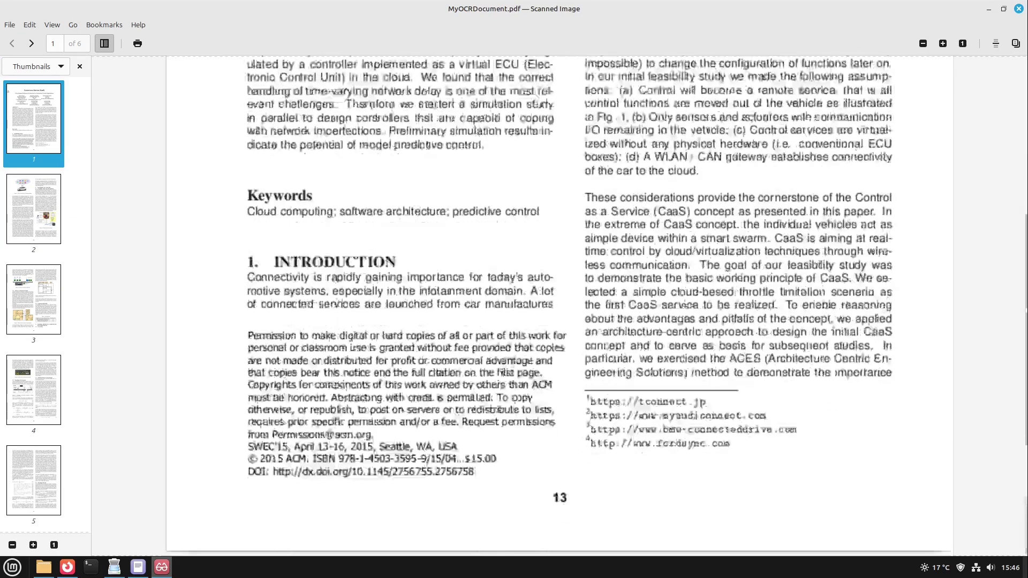
{"action": "left_click", "coordinate": [1019, 9]}
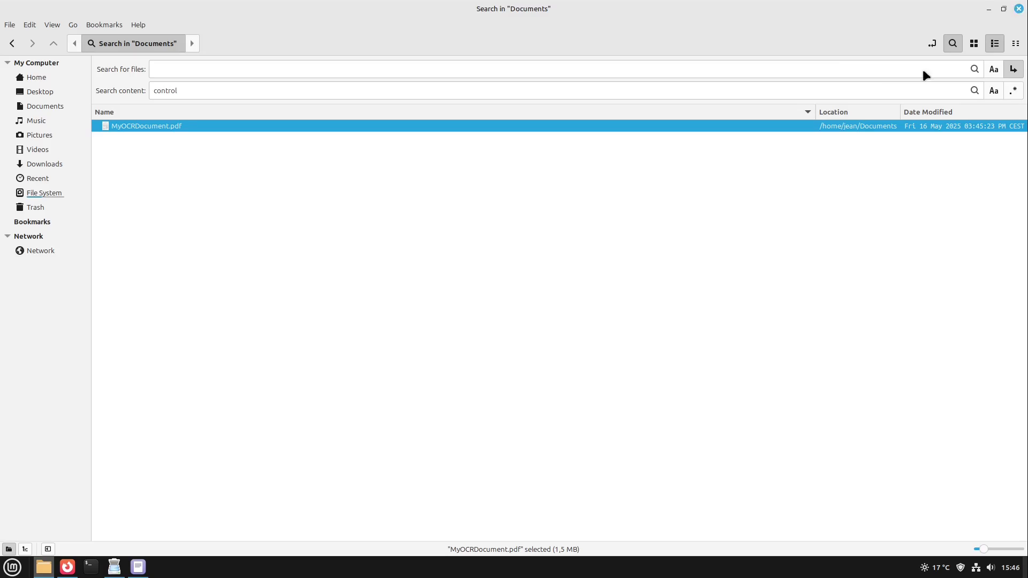
{"action": "key", "text": "ctrl+w"}
Close the text editor without saving, quit NAPS2, and restore the Firefox window.
{"action": "left_click", "coordinate": [917, 288]}
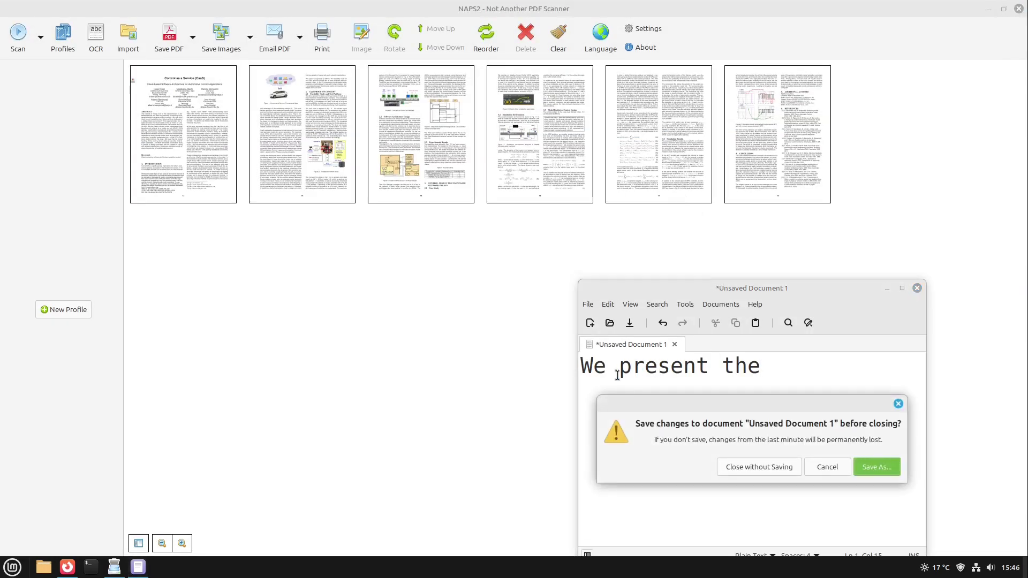
{"action": "left_click", "coordinate": [736, 470]}
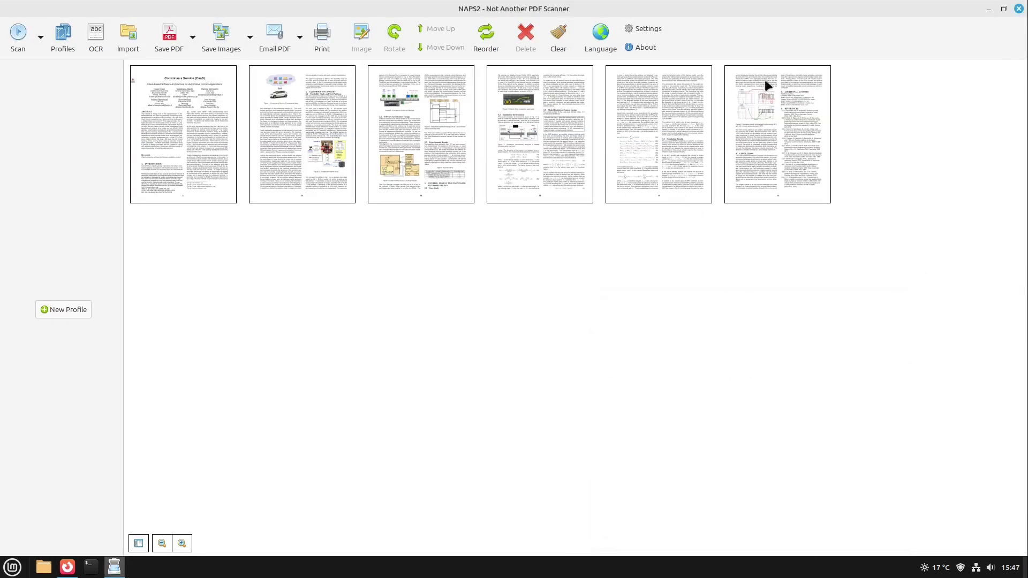
{"action": "left_click", "coordinate": [1016, 11]}
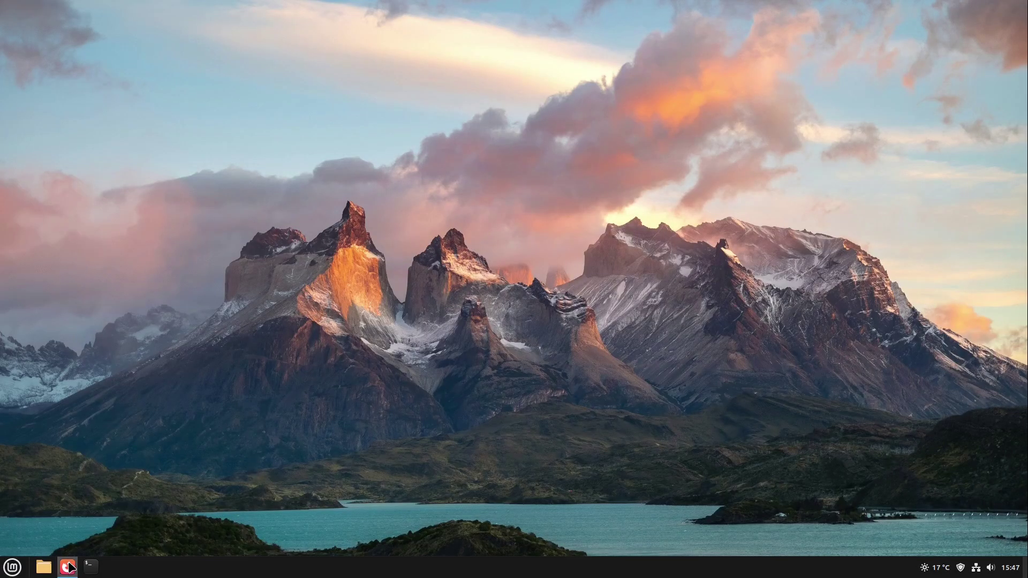
{"action": "mouse_move", "coordinate": [69, 572]}
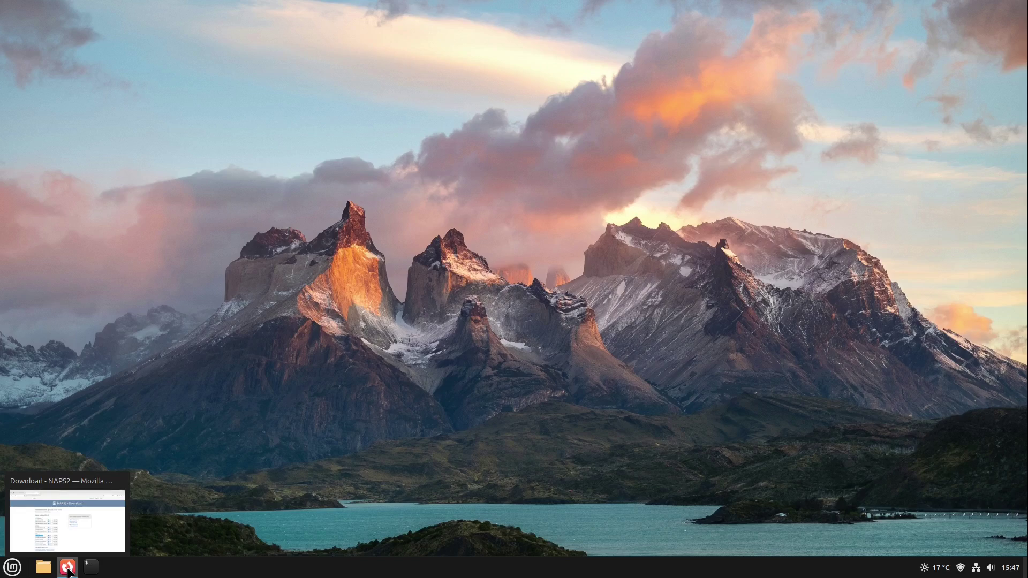
{"action": "left_click", "coordinate": [69, 572]}
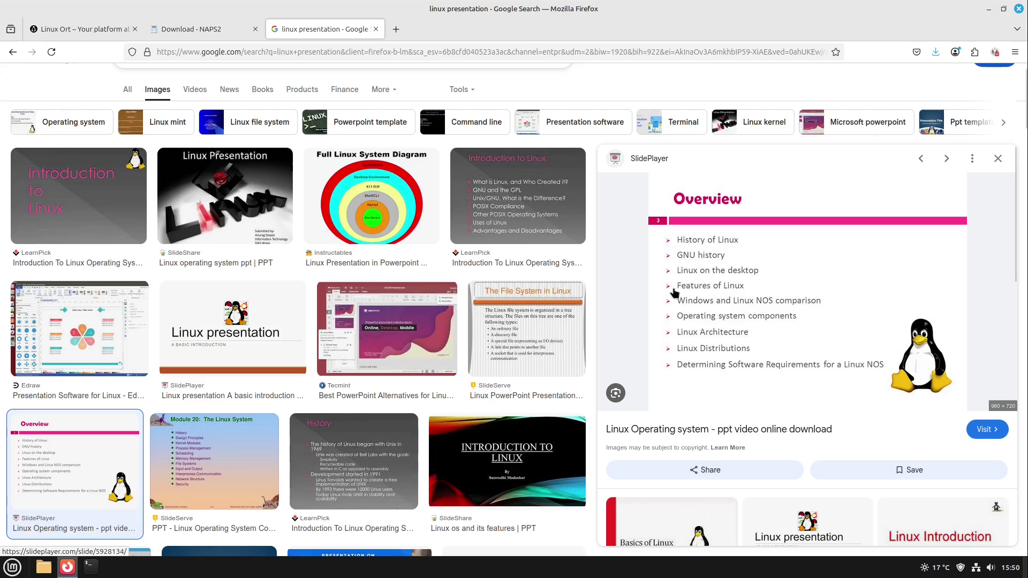
Open the Software Manager from the application launcher and search for 'frog'.
{"action": "left_click", "coordinate": [12, 568]}
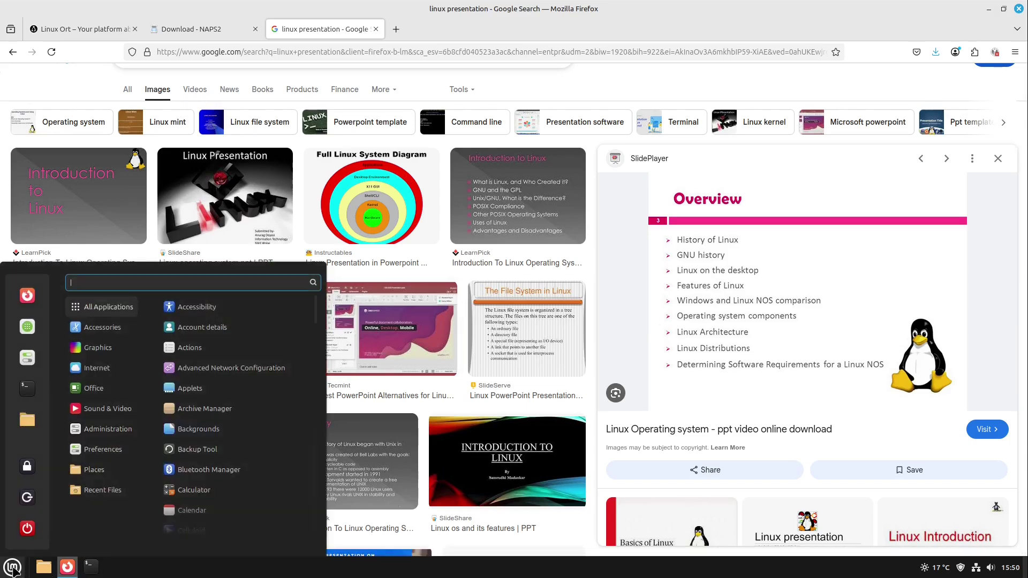
{"action": "left_click", "coordinate": [399, 232]}
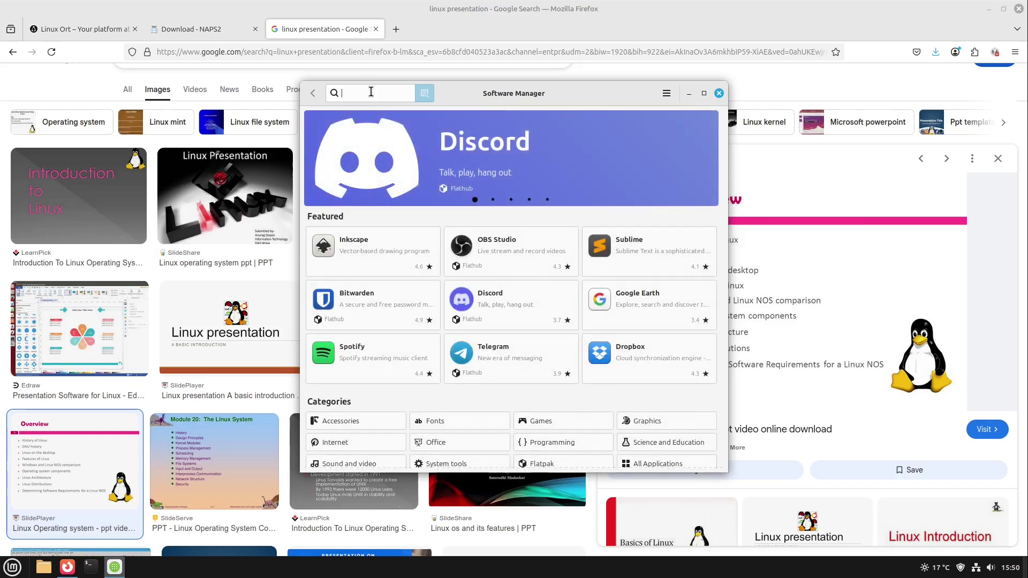
{"action": "type", "text": "frog"}
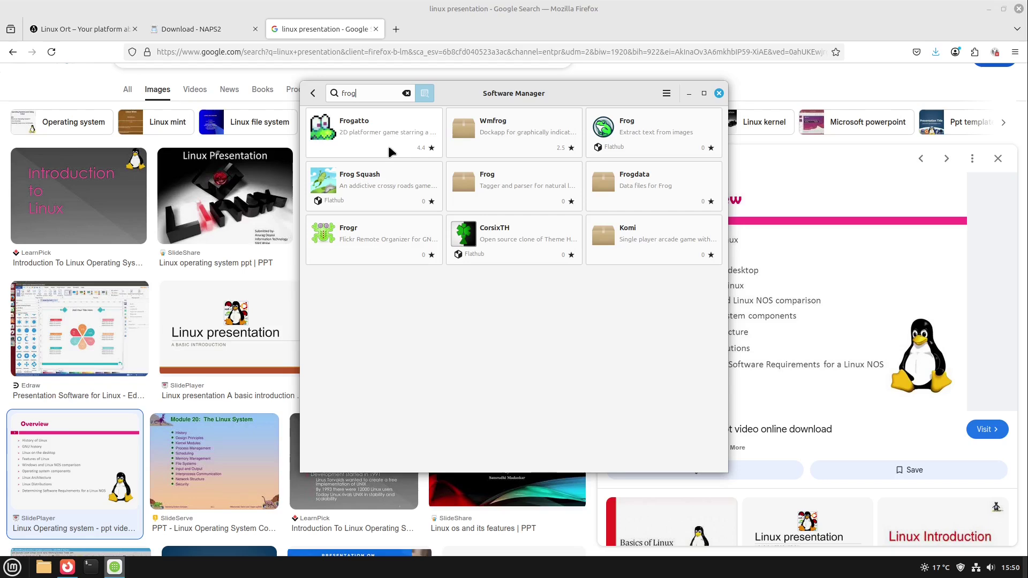
Install Frog from Flathub, accepting the additional Flatpak software, and launch it.
{"action": "left_click", "coordinate": [662, 135]}
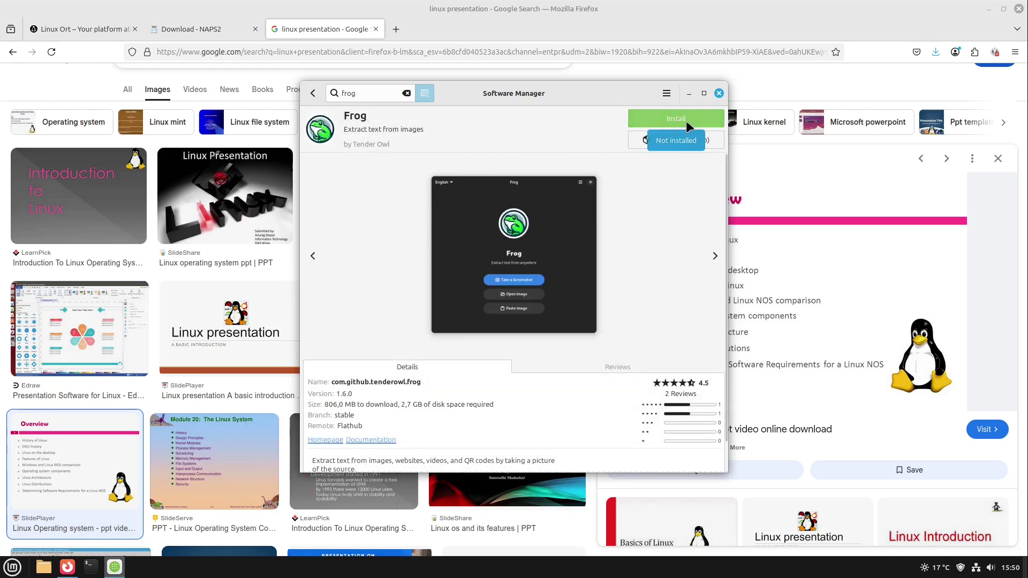
{"action": "left_click", "coordinate": [686, 121]}
{"action": "left_click", "coordinate": [619, 368]}
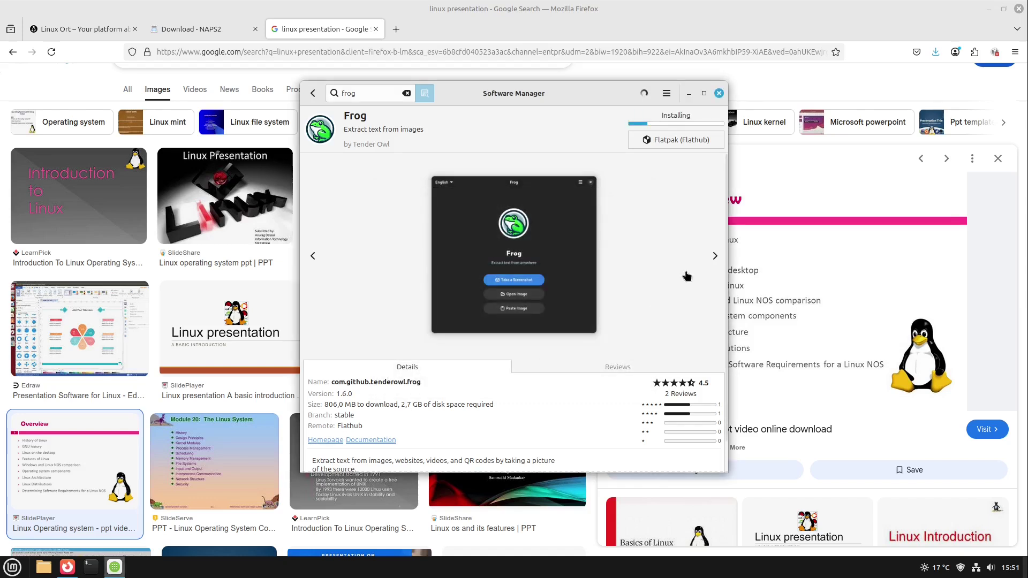
{"action": "left_click_drag", "start_coordinate": [573, 94], "coordinate": [437, 80]}
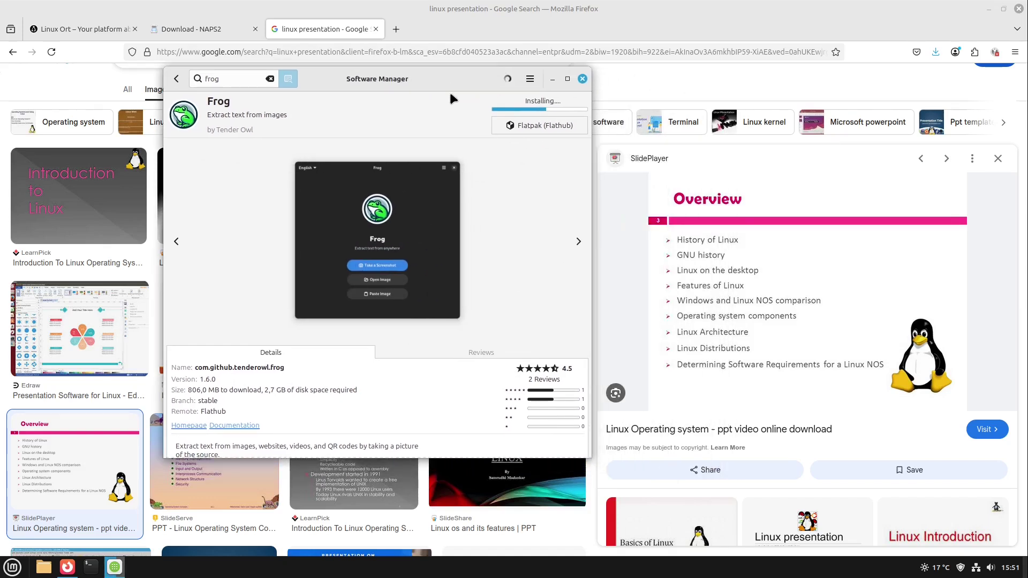
{"action": "left_click", "coordinate": [507, 107]}
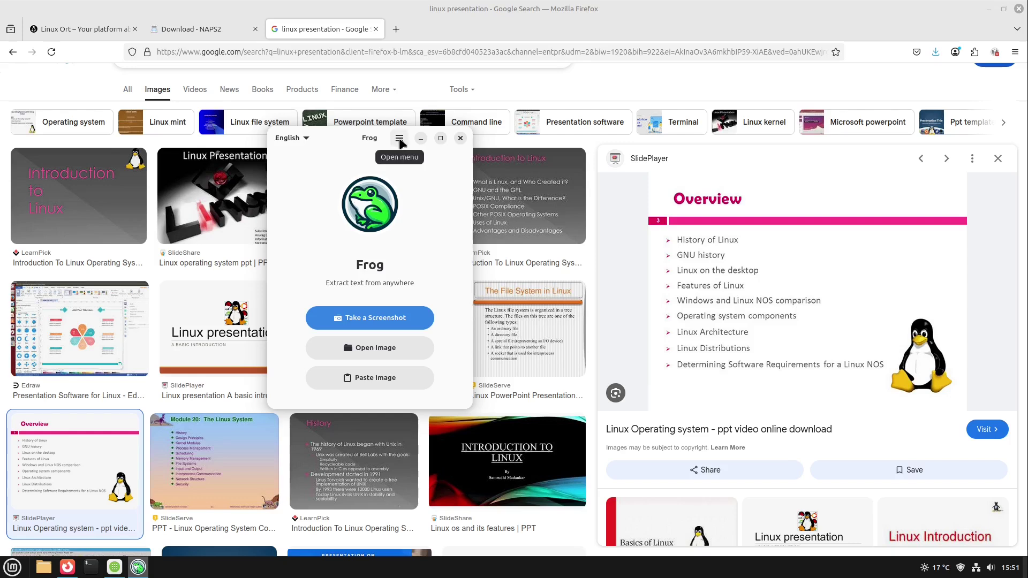
{"action": "left_click", "coordinate": [399, 139]}
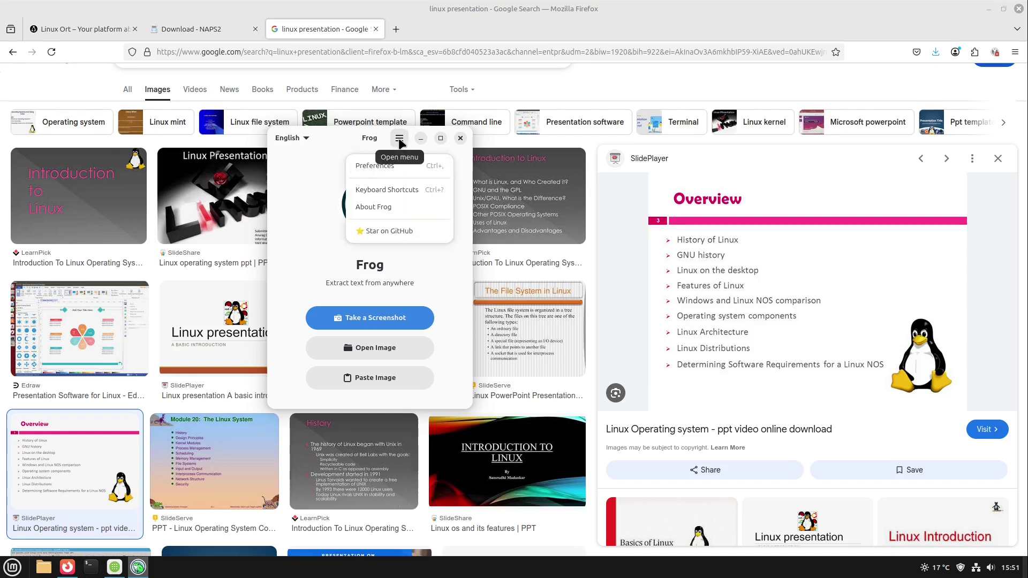
{"action": "left_click", "coordinate": [381, 165]}
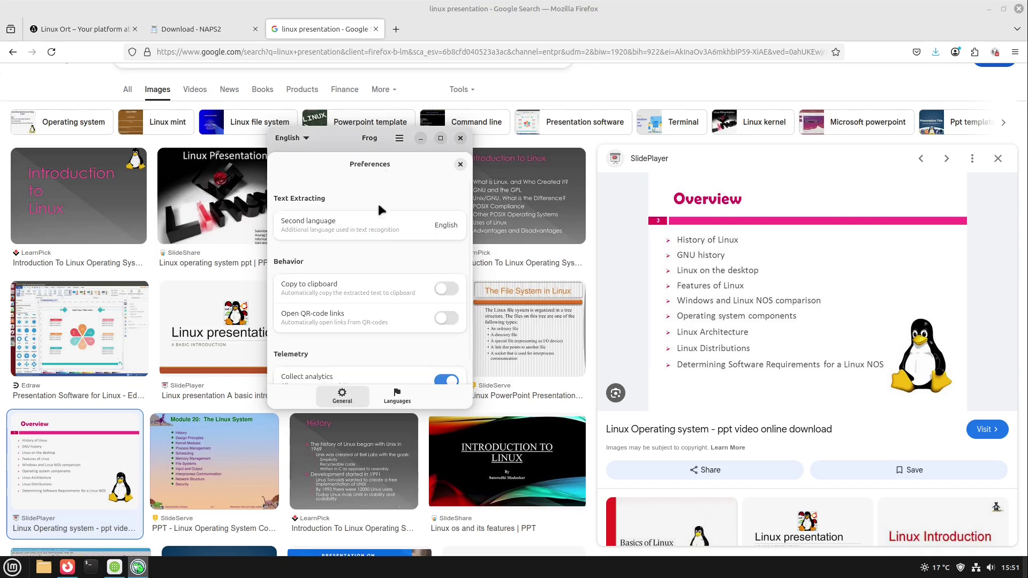
{"action": "left_click", "coordinate": [392, 400]}
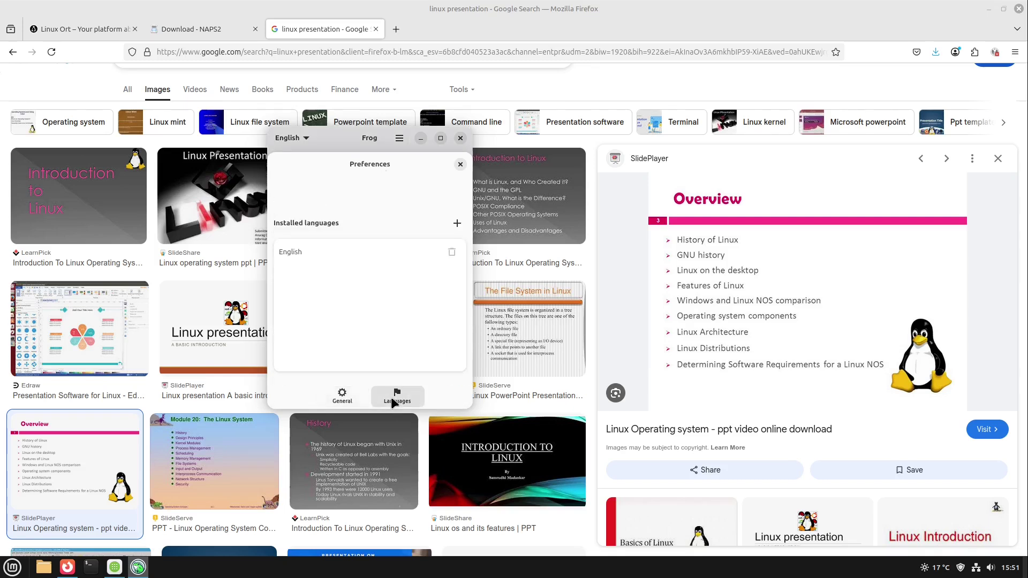
{"action": "left_click", "coordinate": [458, 227]}
{"action": "scroll", "coordinate": [358, 319], "scroll_direction": "down", "scroll_amount": 10}
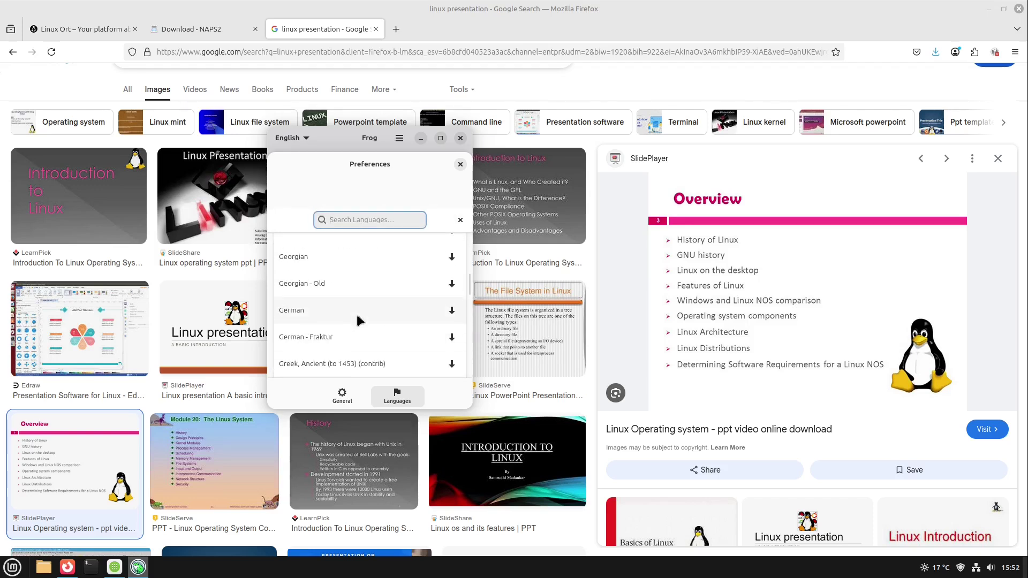
{"action": "scroll", "coordinate": [357, 319], "scroll_direction": "down", "scroll_amount": 10}
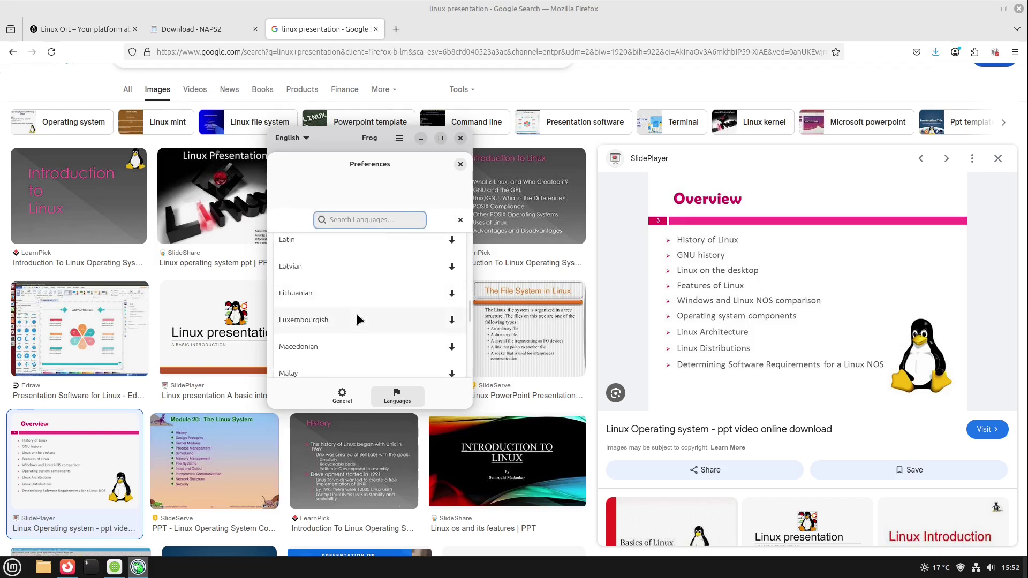
{"action": "scroll", "coordinate": [355, 319], "scroll_direction": "down", "scroll_amount": 10}
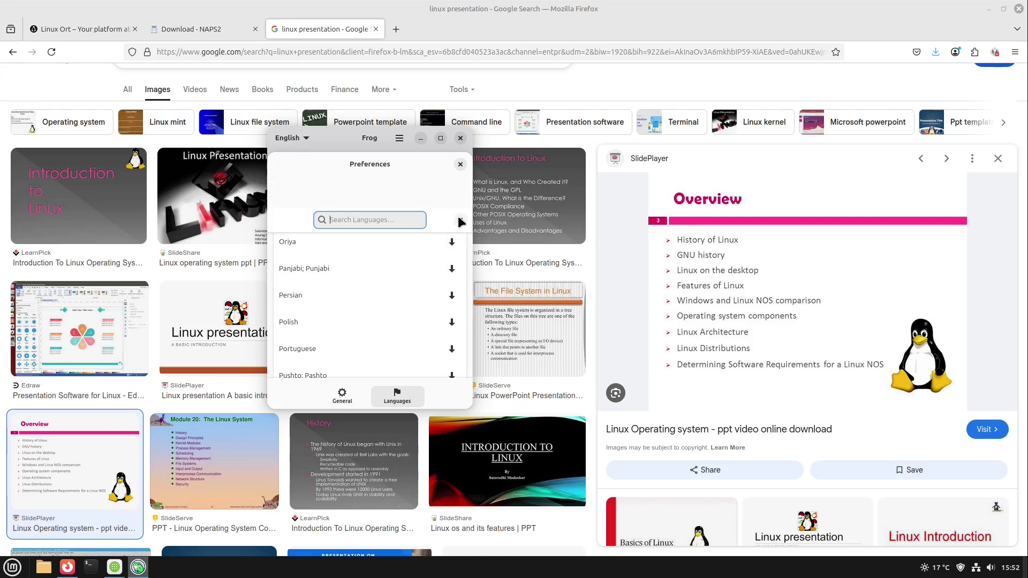
{"action": "left_click", "coordinate": [459, 166]}
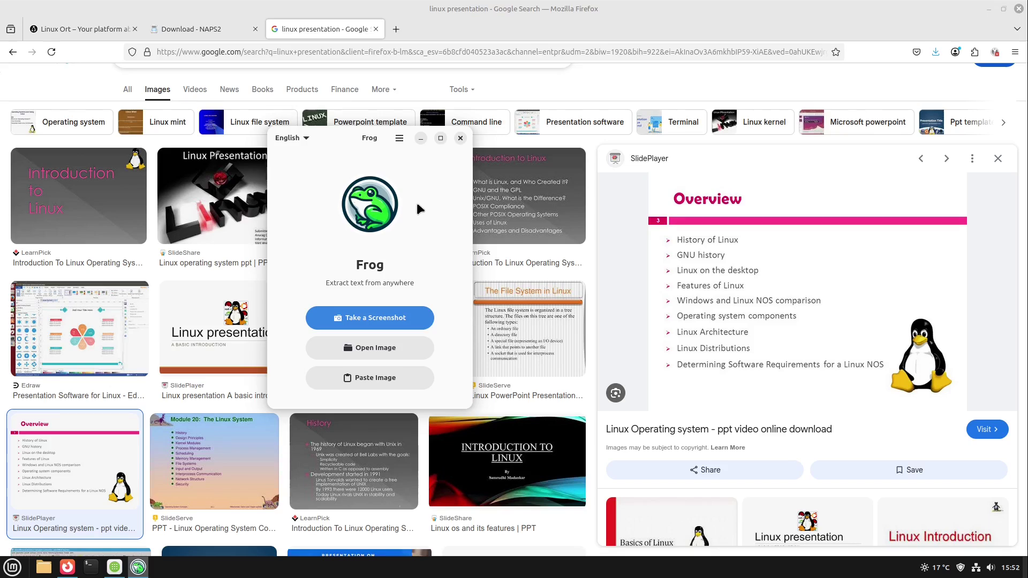
Capture the Overview slide's bullets with Ctrl+G in two areas, through Determining Software Requirements.
{"action": "key", "text": "ctrl+g"}
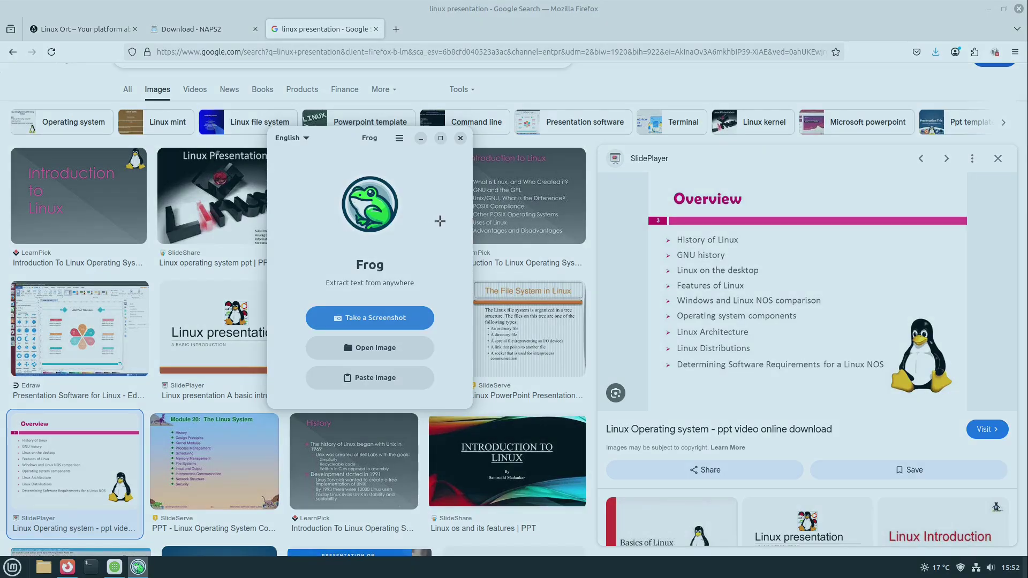
{"action": "left_click_drag", "start_coordinate": [675, 232], "coordinate": [830, 339]}
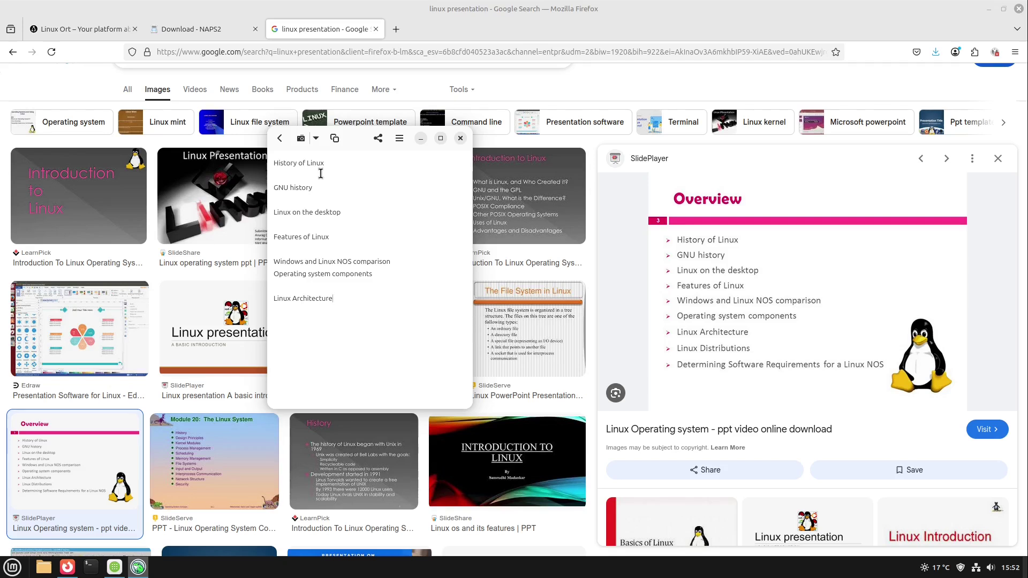
{"action": "key", "text": "ctrl+g"}
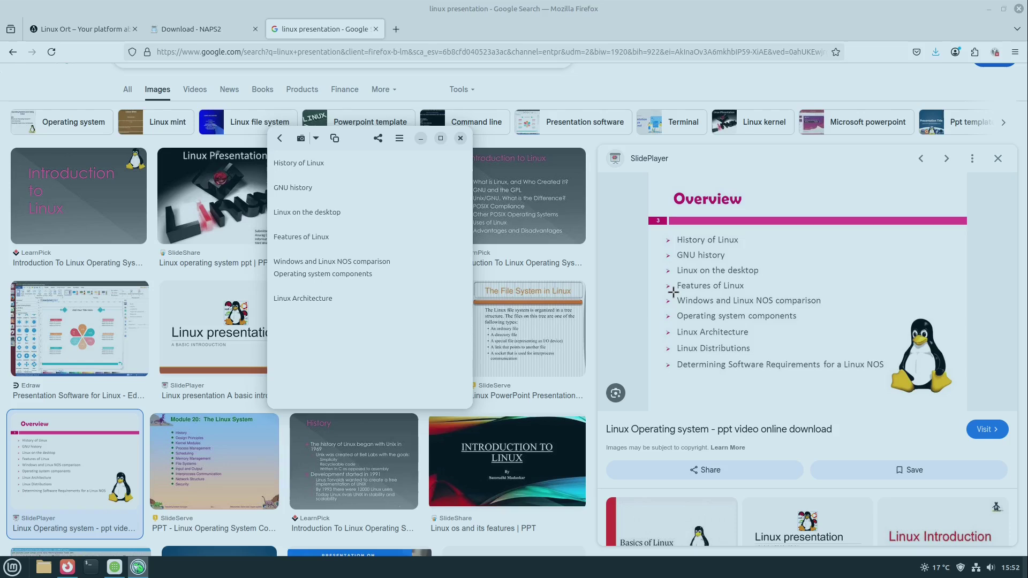
{"action": "left_click_drag", "start_coordinate": [673, 292], "coordinate": [888, 372]}
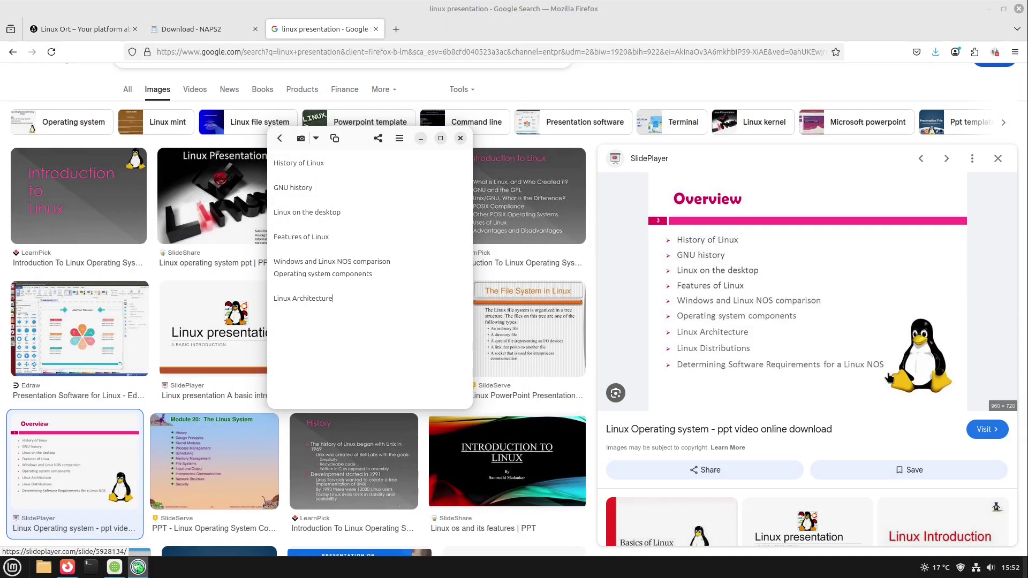
Extract text from the captured clipboard image and select the last extracted line.
{"action": "left_click", "coordinate": [279, 138]}
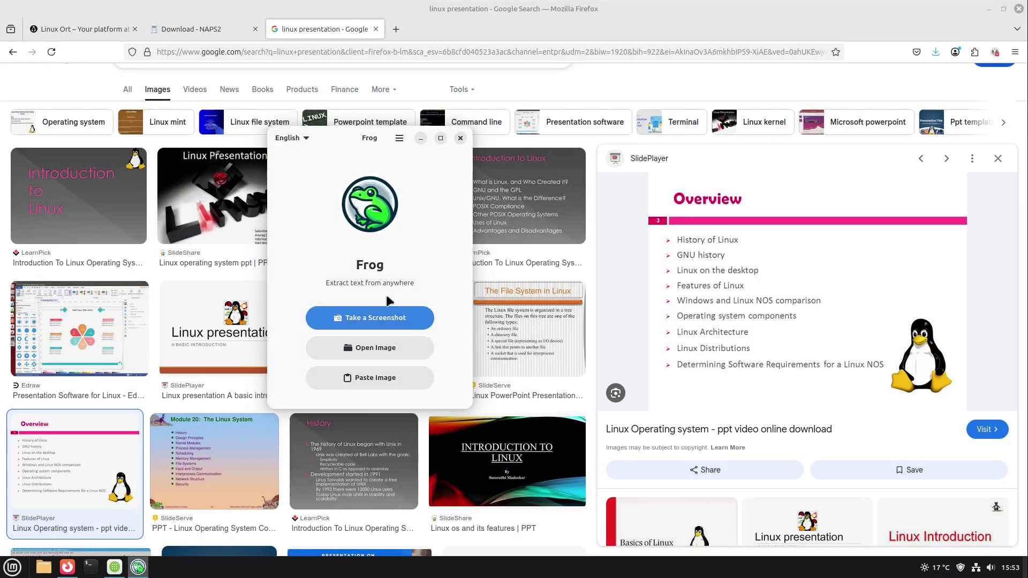
{"action": "left_click", "coordinate": [375, 378]}
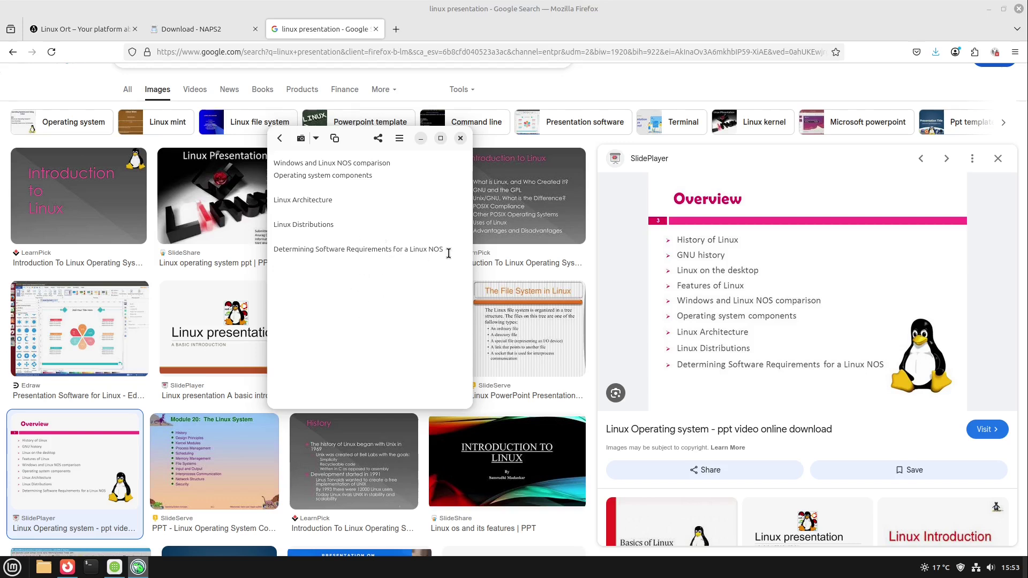
{"action": "left_click_drag", "start_coordinate": [448, 252], "coordinate": [255, 248]}
{"action": "key", "text": "Escape"}
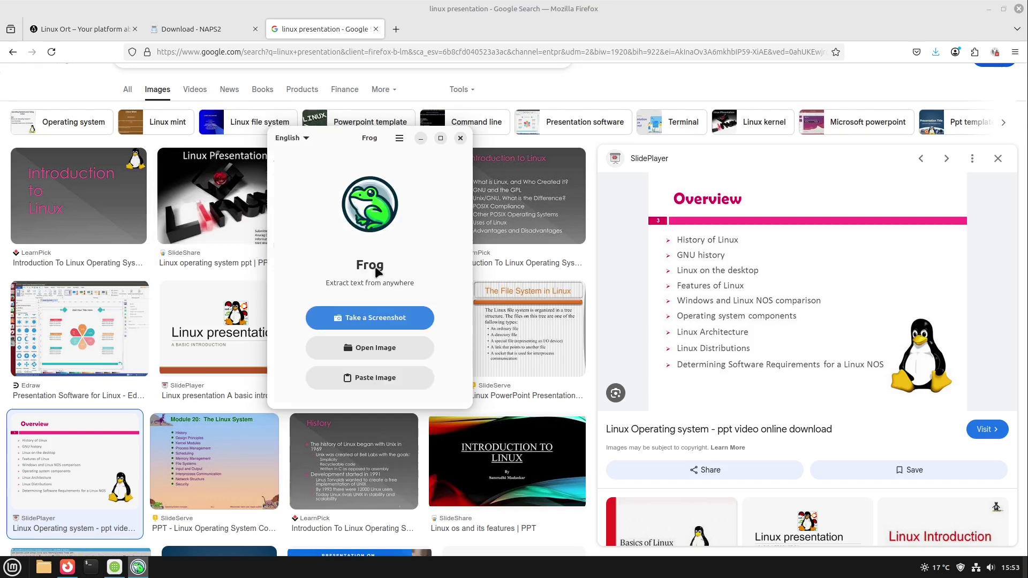
Extract text from a full-screen capture and enlarge Frog's window to read it.
{"action": "left_click", "coordinate": [377, 317]}
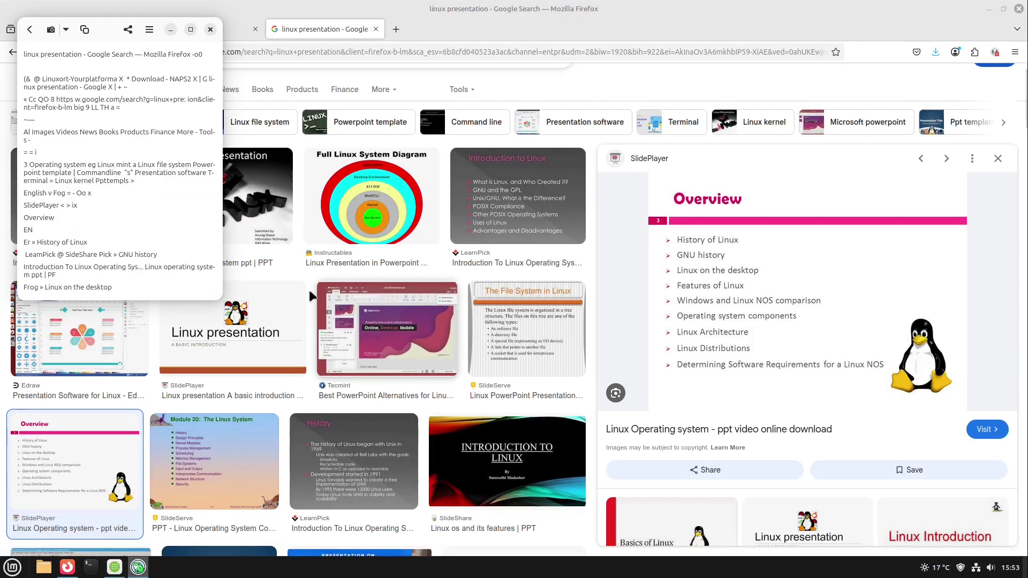
{"action": "left_click_drag", "start_coordinate": [221, 248], "coordinate": [845, 247]}
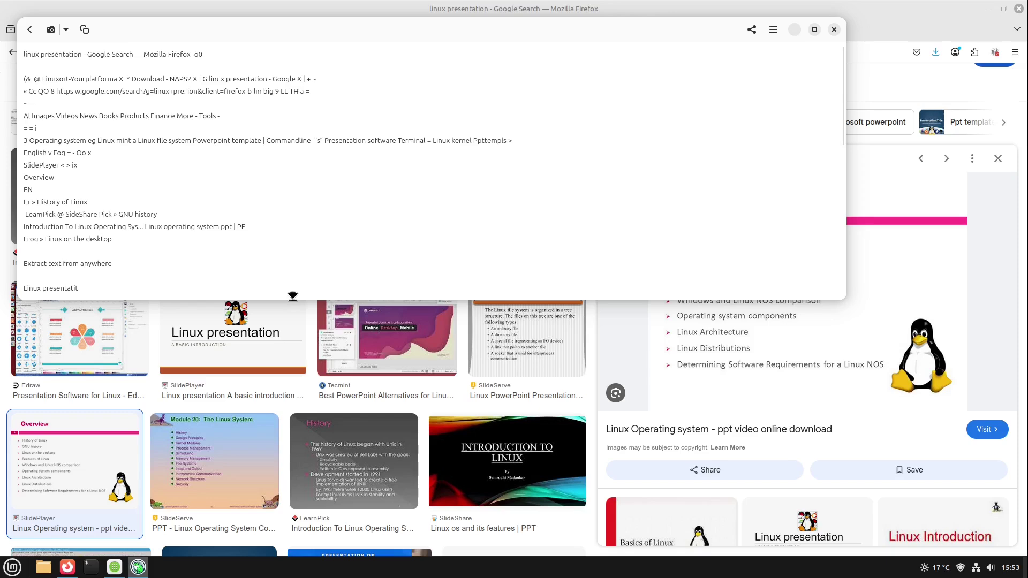
{"action": "left_click_drag", "start_coordinate": [292, 299], "coordinate": [287, 499]}
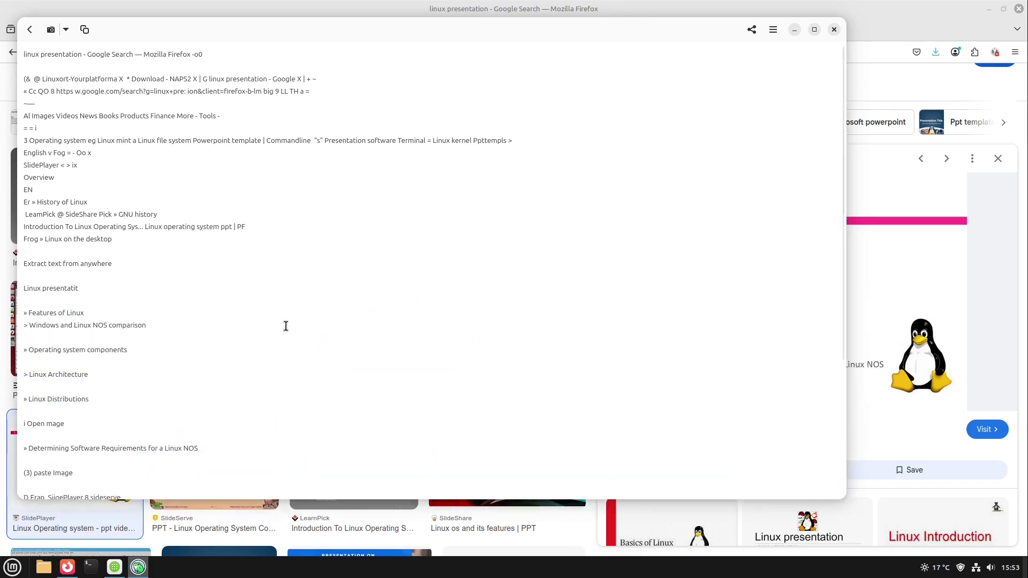
{"action": "scroll", "coordinate": [285, 324], "scroll_direction": "down", "scroll_amount": 5}
{"action": "left_click_drag", "start_coordinate": [167, 419], "coordinate": [80, 122]}
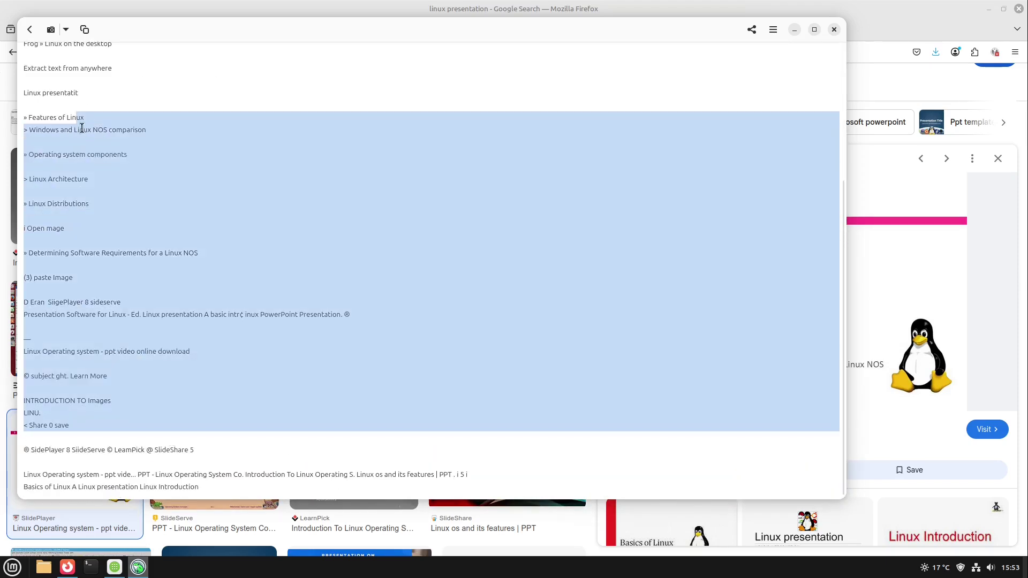
{"action": "scroll", "coordinate": [167, 277], "scroll_direction": "up", "scroll_amount": 2}
{"action": "scroll", "coordinate": [167, 276], "scroll_direction": "up", "scroll_amount": 3}
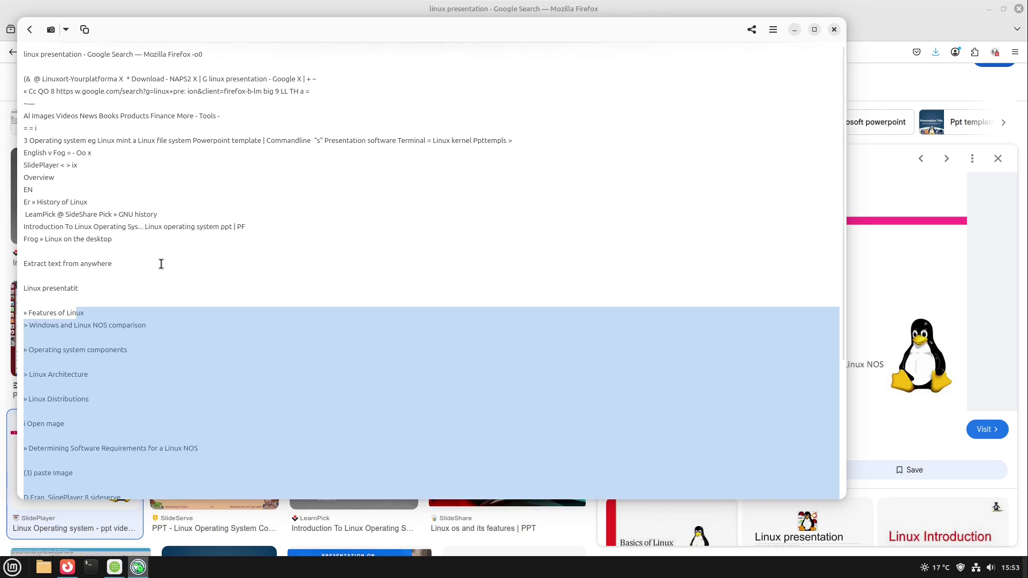
Clear the selection, return to Frog's start screen and narrow the window again.
{"action": "left_click", "coordinate": [133, 247]}
{"action": "scroll", "coordinate": [134, 249], "scroll_direction": "down", "scroll_amount": 2}
{"action": "left_click", "coordinate": [29, 29]}
{"action": "left_click_drag", "start_coordinate": [903, 105], "coordinate": [439, 166]}
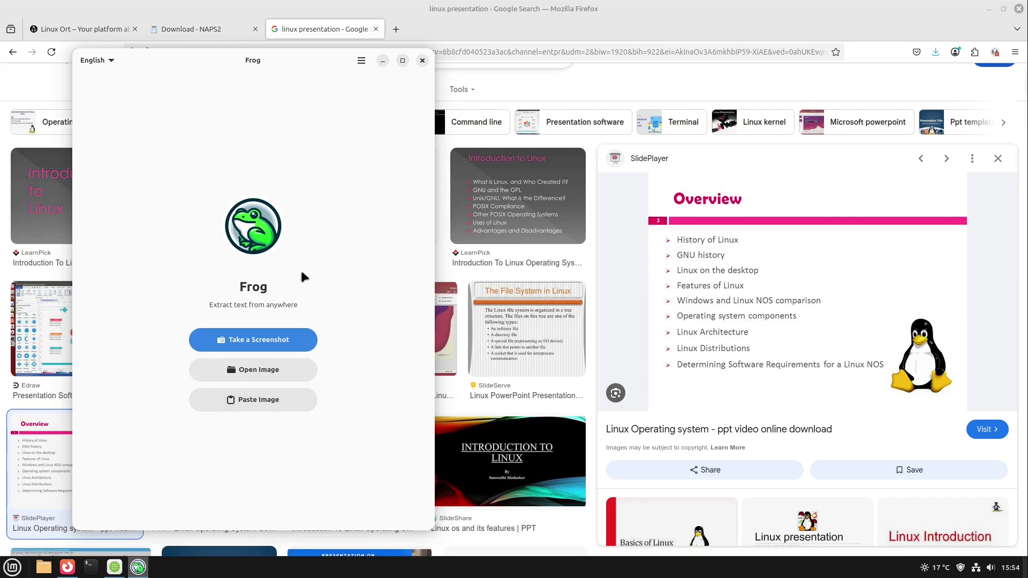
Close Frog and the Google image search tab, returning to the Linux Ort tab.
{"action": "left_click", "coordinate": [421, 60]}
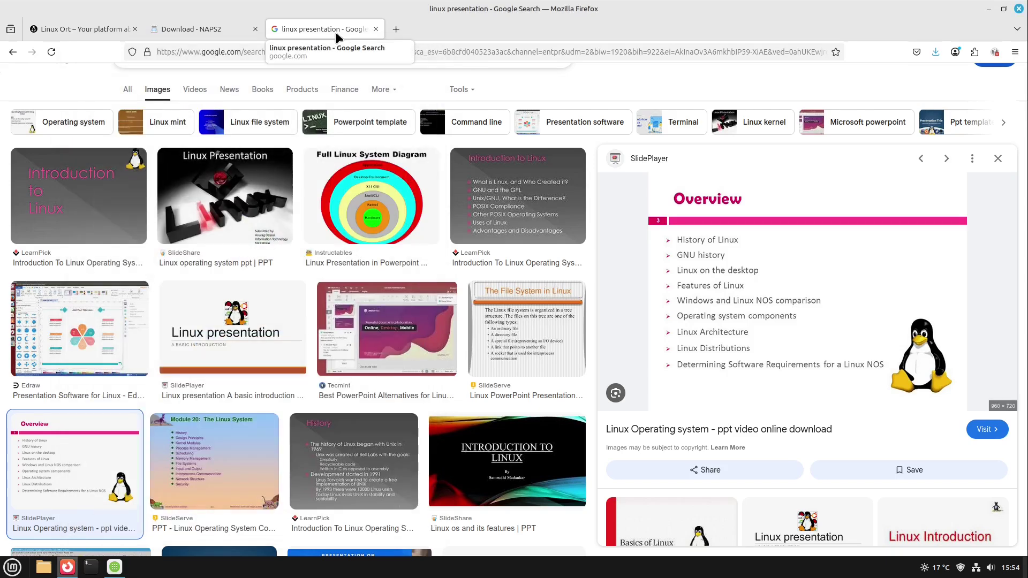
{"action": "middle_click", "coordinate": [335, 31]}
{"action": "left_click", "coordinate": [82, 28]}
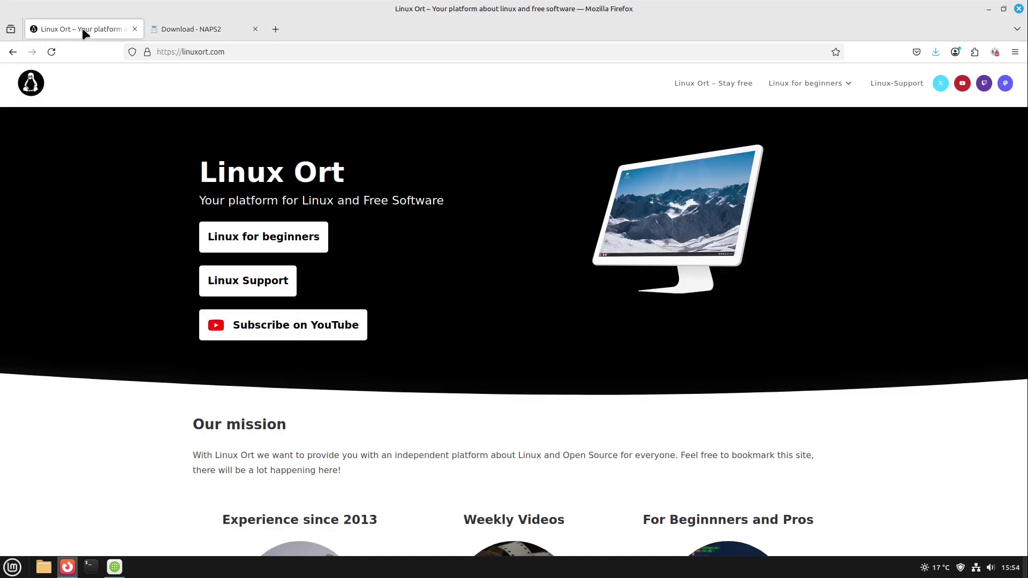